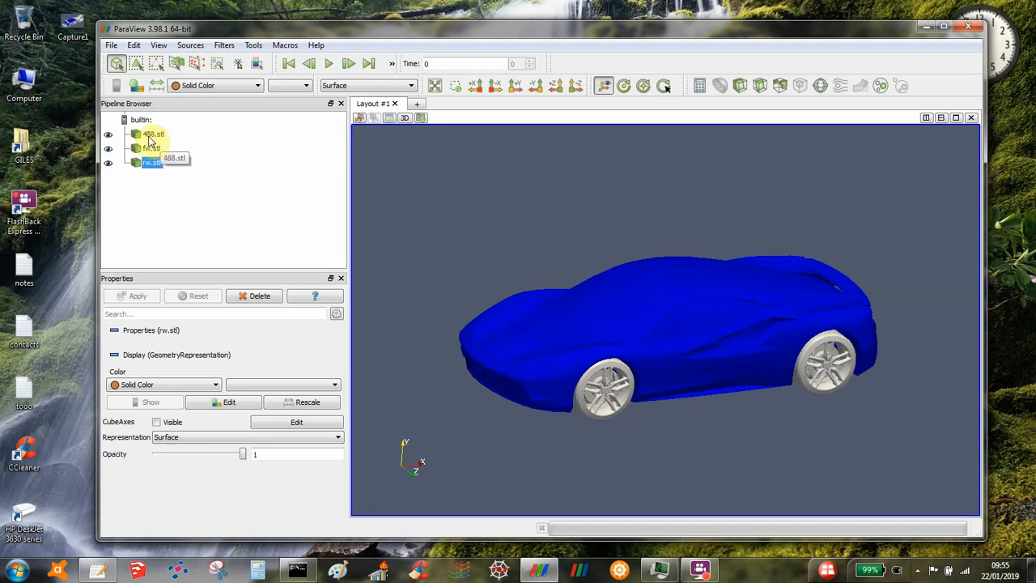
# Step: Toggle the visibility of fw.stl and view the car's underside to identify which wheels it contains
pyautogui.click(108, 149)
pyautogui.click(108, 150)
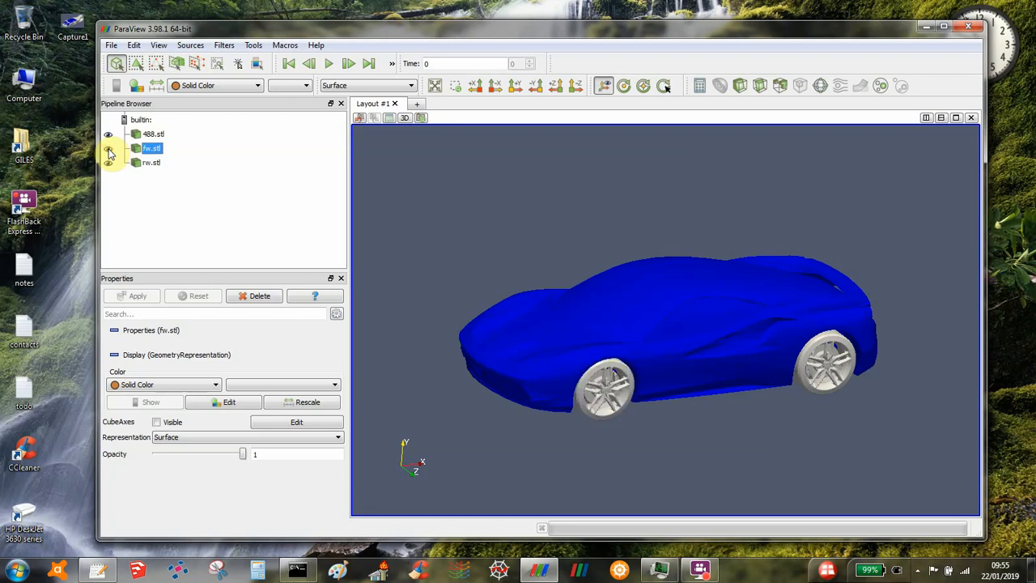
pyautogui.click(108, 150)
pyautogui.click(109, 150)
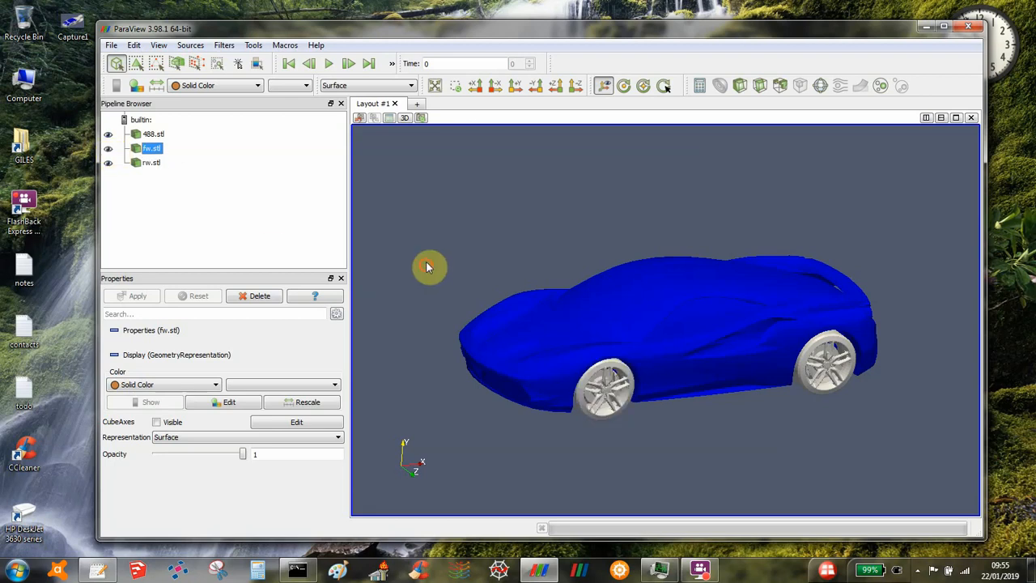
pyautogui.moveTo(428, 266); pyautogui.dragTo(417, 218)
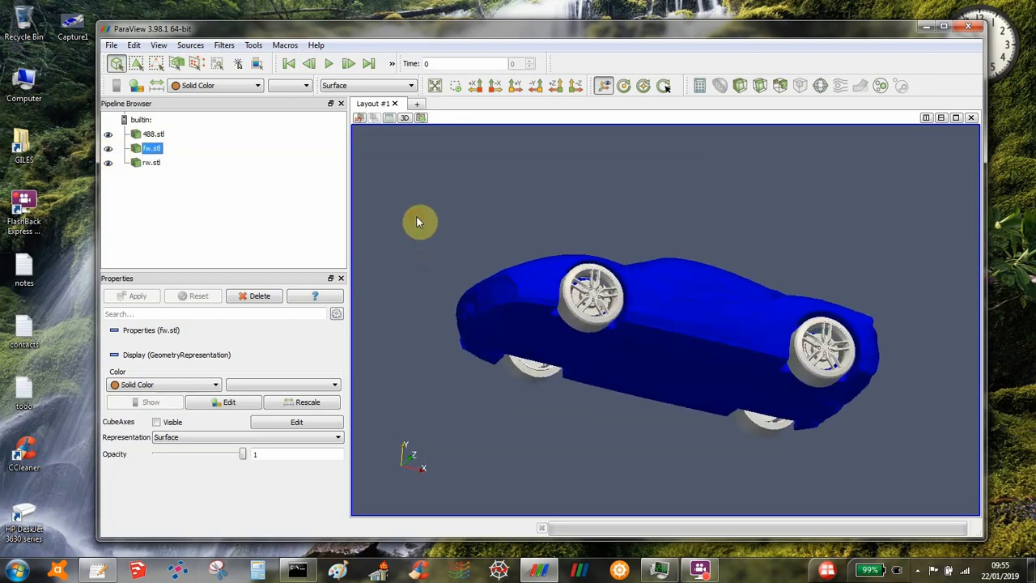
pyautogui.click(109, 149)
pyautogui.click(108, 150)
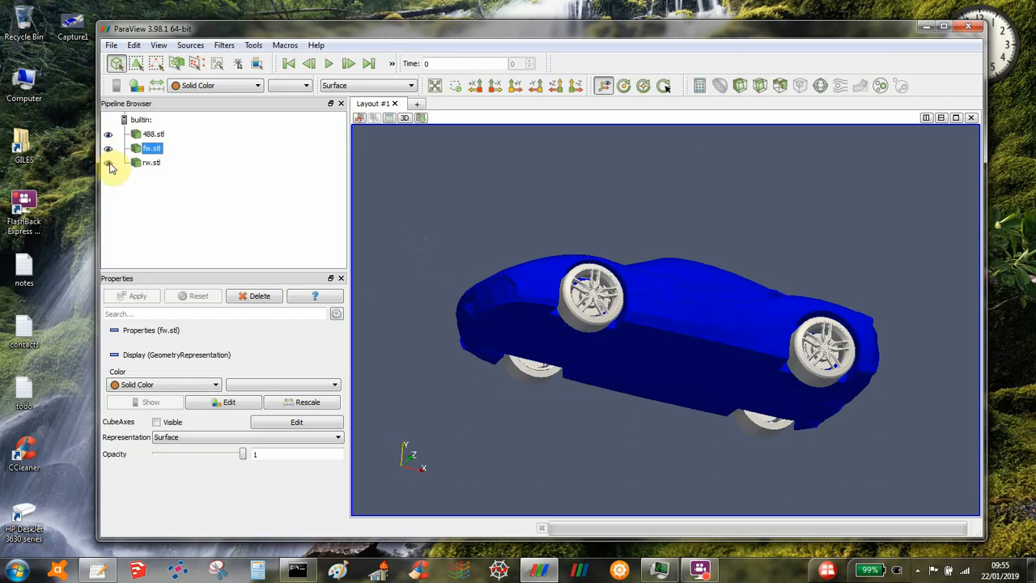
# Step: Toggle the visibility of rw.stl to identify its wheels, leaving it shown with the car upright in side view
pyautogui.click(108, 163)
pyautogui.click(109, 163)
pyautogui.click(108, 163)
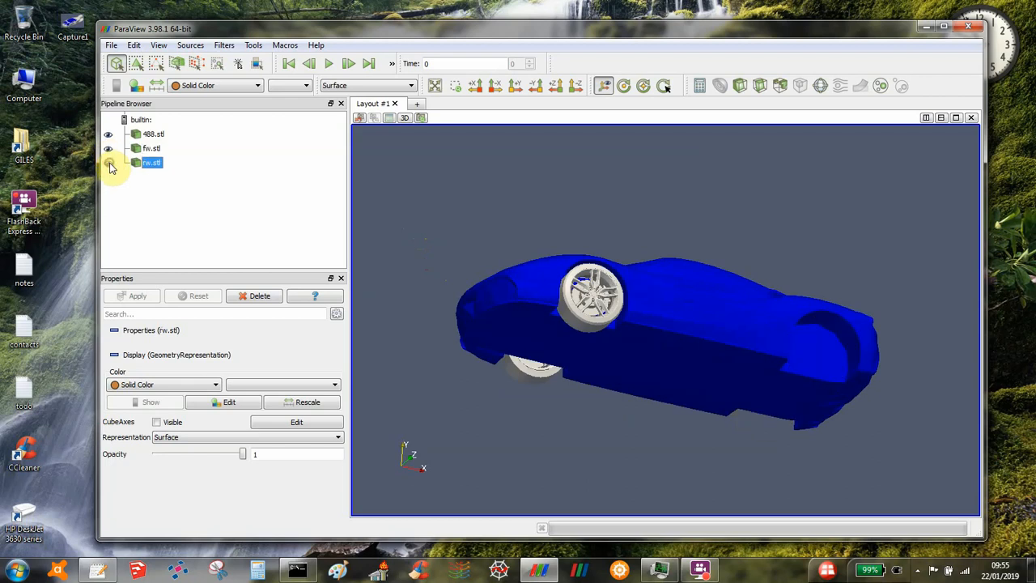
pyautogui.click(108, 162)
pyautogui.moveTo(442, 192); pyautogui.dragTo(456, 232)
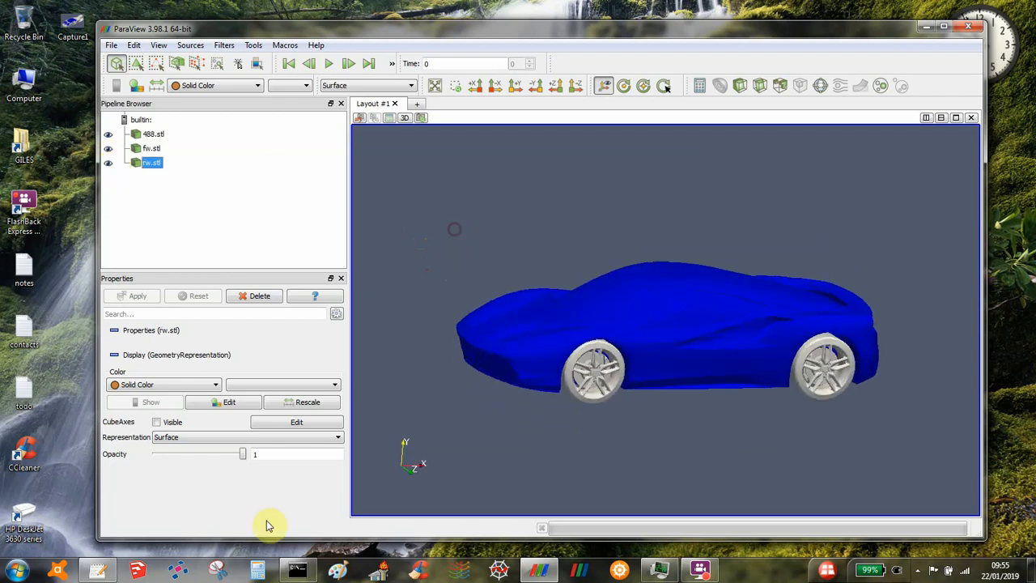
# Step: Switch to octree.txt in gedit and review the number of STL files and the list of STL filenames
pyautogui.click(97, 571)
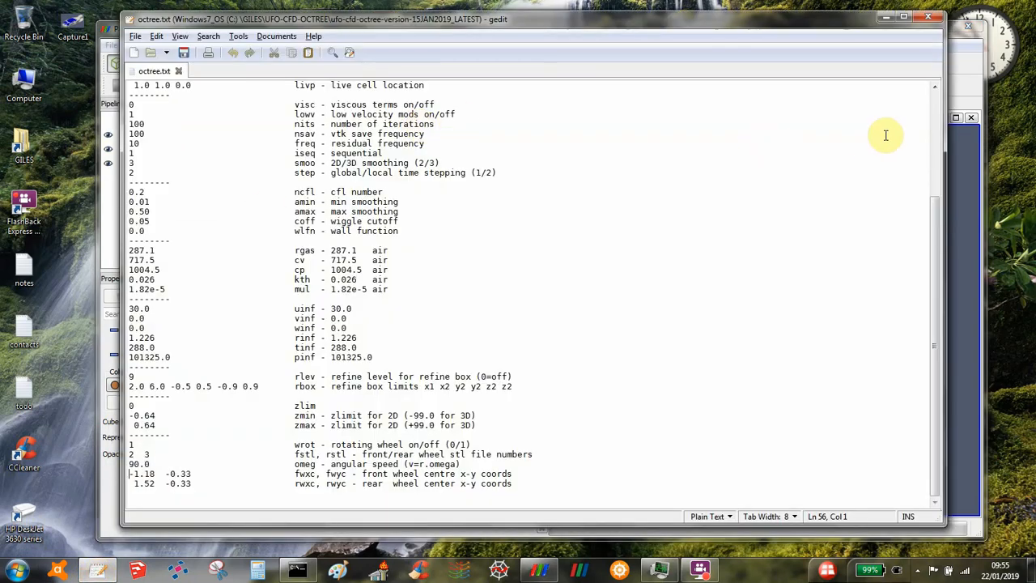
pyautogui.click(937, 128)
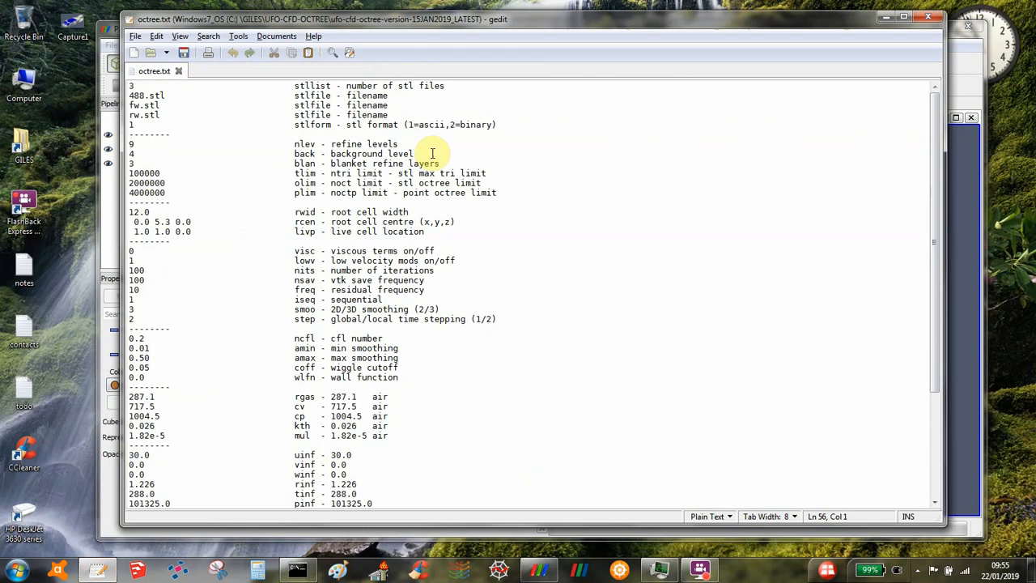
pyautogui.click(134, 86)
pyautogui.moveTo(128, 96); pyautogui.dragTo(127, 125)
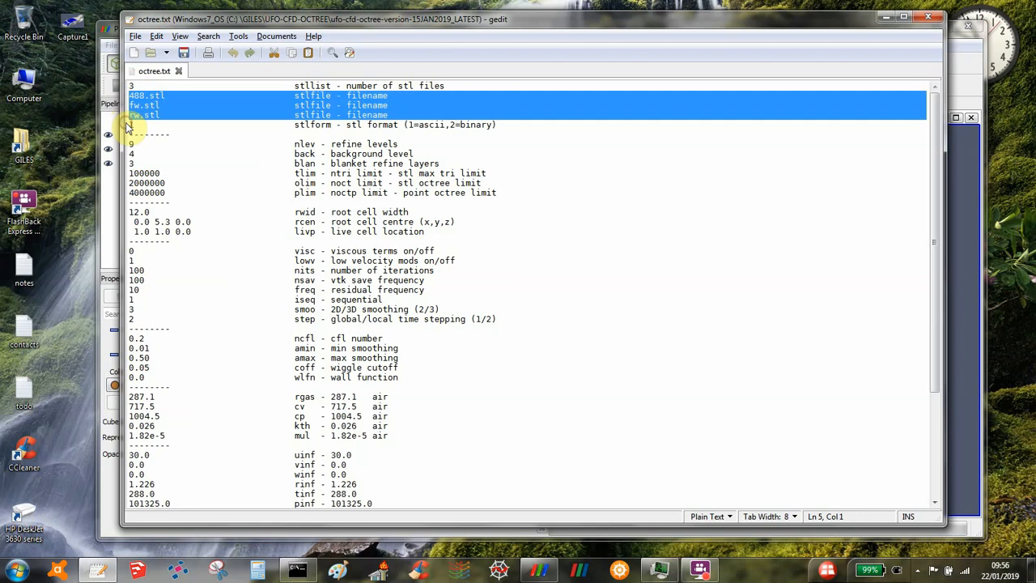
pyautogui.click(163, 95)
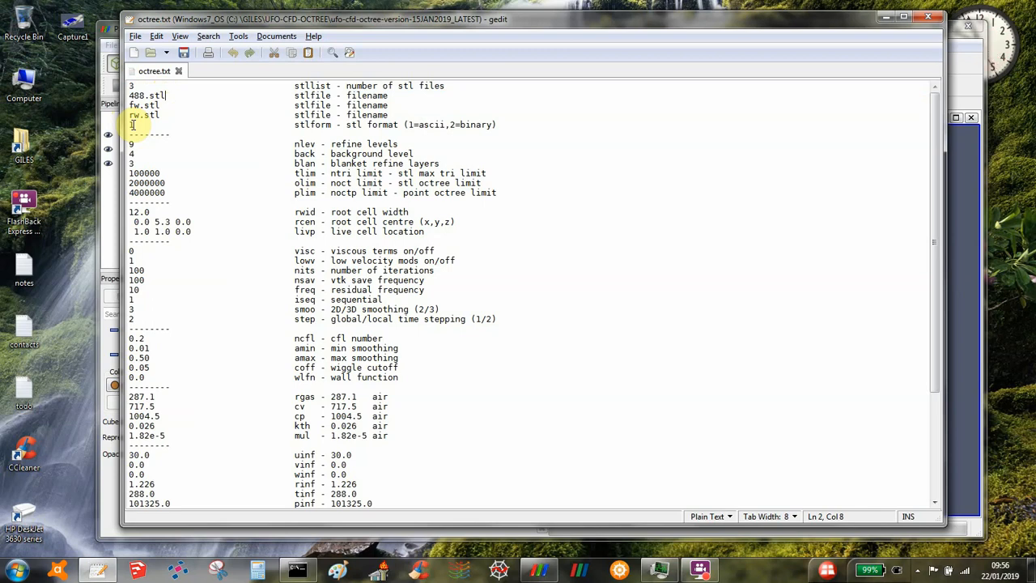
# Step: Compare the front/rear wheel STL file numbers in the rotating wheel settings with the order of the STL filenames
pyautogui.press('pagedown')
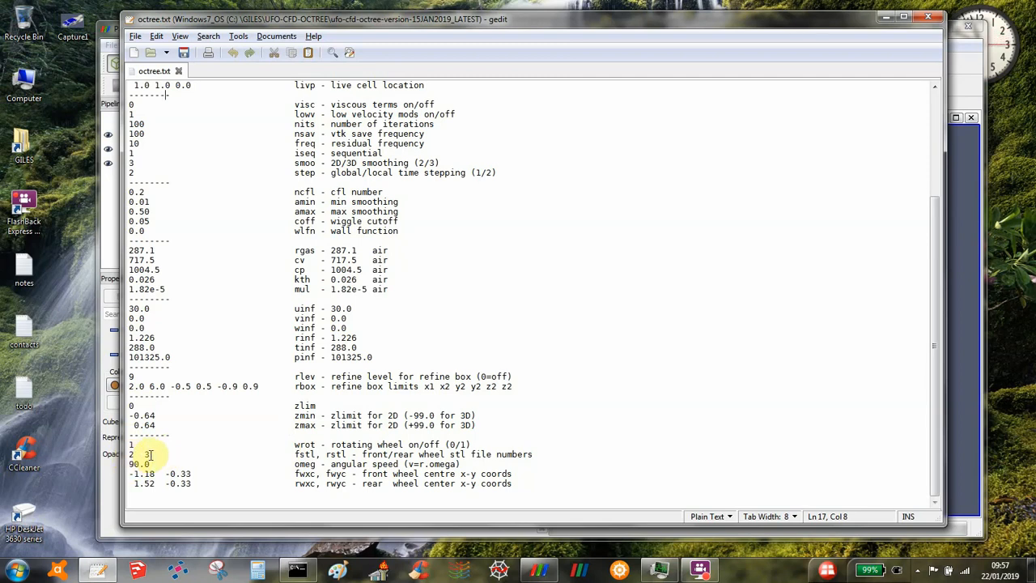
pyautogui.hotkey('ctrl', 'Home')
pyautogui.press('Down')
pyautogui.press('Down')
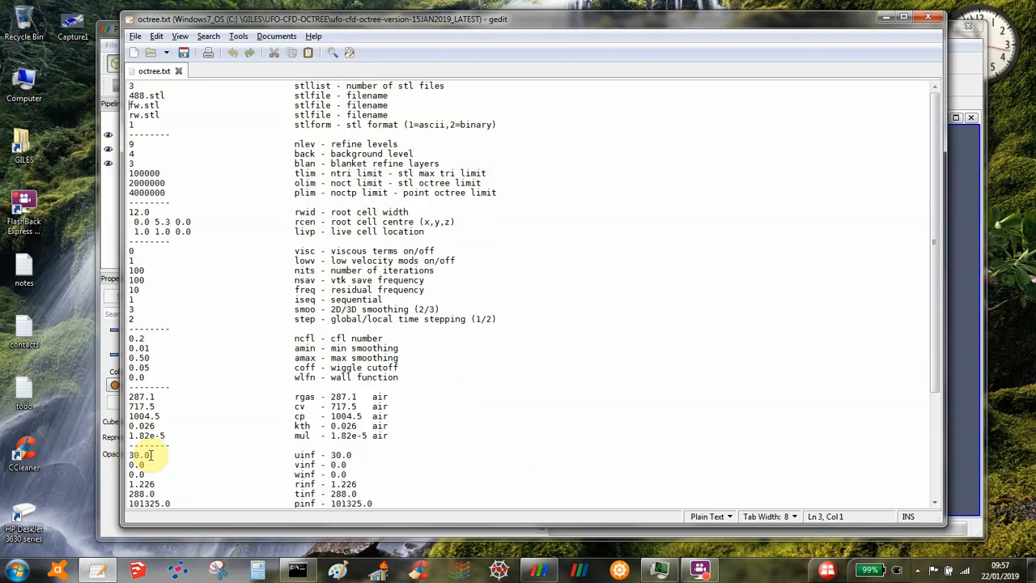
pyautogui.press('Down')
pyautogui.press('Down')
pyautogui.press('pagedown')
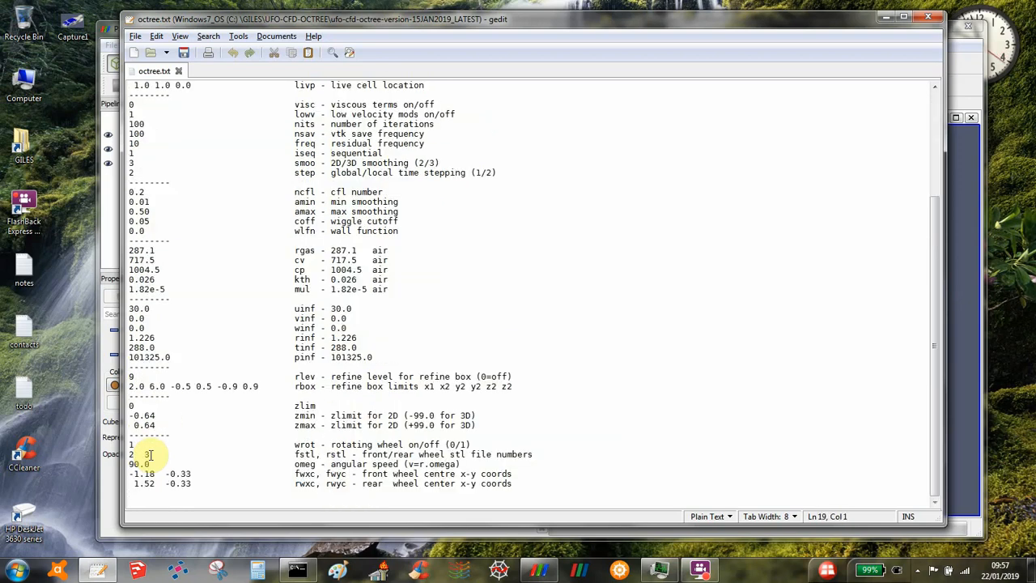
# Step: Examine the wheel angular speed and the front and rear wheel centre x-y coordinates at the end of octree.txt
pyautogui.click(150, 464)
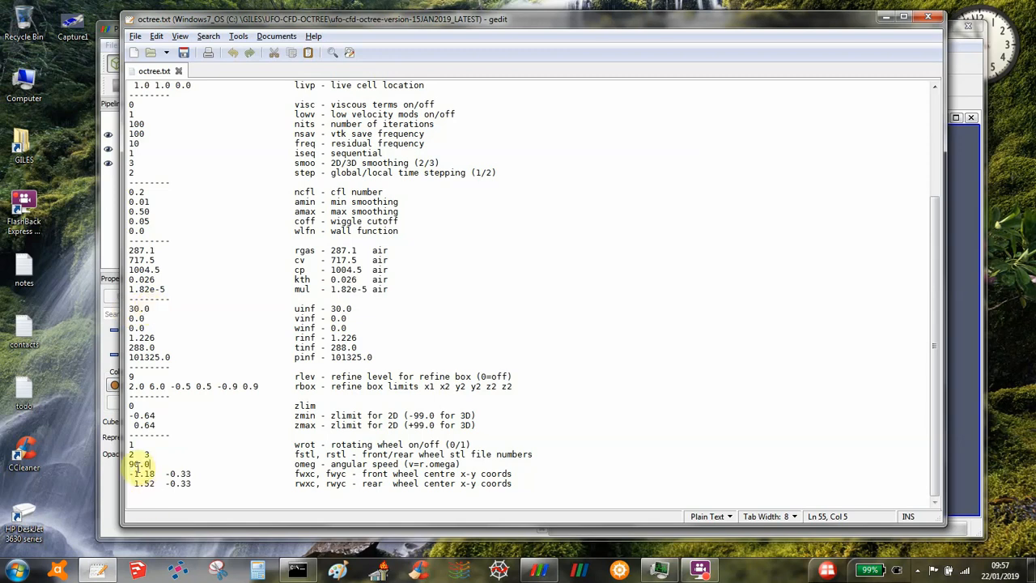
pyautogui.click(128, 474)
pyautogui.press('Down')
pyautogui.press('Up')
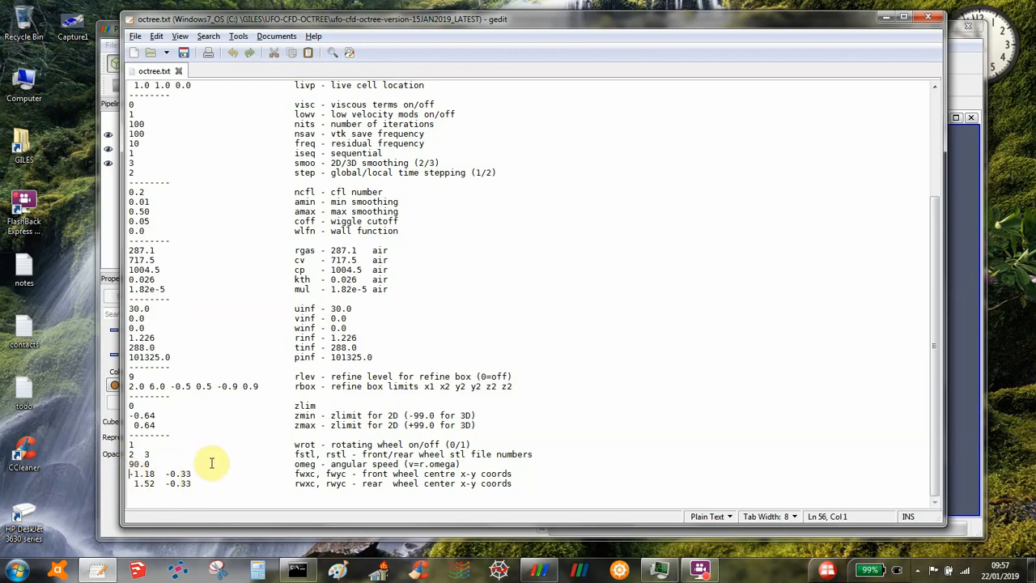
pyautogui.press('Right')
pyautogui.press('Right')
pyautogui.press('Right')
pyautogui.press('Right')
pyautogui.press('Right')
pyautogui.press('Right')
pyautogui.press('Right')
pyautogui.press('Right')
pyautogui.press('Right')
pyautogui.press('Right')
pyautogui.press('Right')
pyautogui.press('Right')
pyautogui.press('Right')
pyautogui.press('Right')
pyautogui.press('Down')
pyautogui.press('Up')
pyautogui.press('Right')
pyautogui.press('Right')
pyautogui.press('Right')
pyautogui.press('Right')
pyautogui.press('Right')
pyautogui.press('Right')
pyautogui.press('Right')
pyautogui.press('Right')
pyautogui.press('Down')
pyautogui.press('Left')
pyautogui.press('Left')
pyautogui.press('Left')
pyautogui.press('Left')
pyautogui.press('Left')
pyautogui.press('Left')
pyautogui.press('Left')
pyautogui.press('Left')
pyautogui.press('Right')
pyautogui.press('Right')
pyautogui.press('Right')
pyautogui.press('Right')
pyautogui.press('Right')
pyautogui.press('Right')
pyautogui.press('Right')
pyautogui.press('Left')
pyautogui.press('Left')
pyautogui.press('Left')
pyautogui.press('Left')
pyautogui.press('Left')
pyautogui.press('Left')
pyautogui.press('Left')
pyautogui.press('Left')
pyautogui.press('Left')
pyautogui.press('Left')
pyautogui.press('Left')
pyautogui.press('Left')
pyautogui.press('Left')
pyautogui.press('Left')
pyautogui.press('Left')
pyautogui.press('Left')
pyautogui.press('Left')
pyautogui.press('Up')
pyautogui.press('Left')
pyautogui.press('Left')
pyautogui.press('Down')
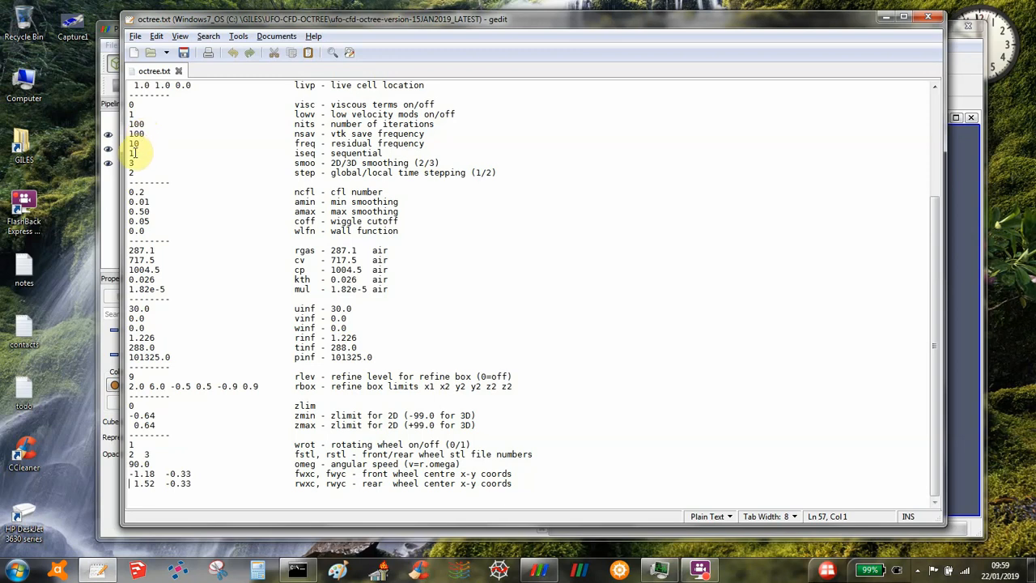
# Step: Set the iseq (sequential) parameter to 0 and save octree.txt
pyautogui.click(135, 152)
pyautogui.press('BackSpace')
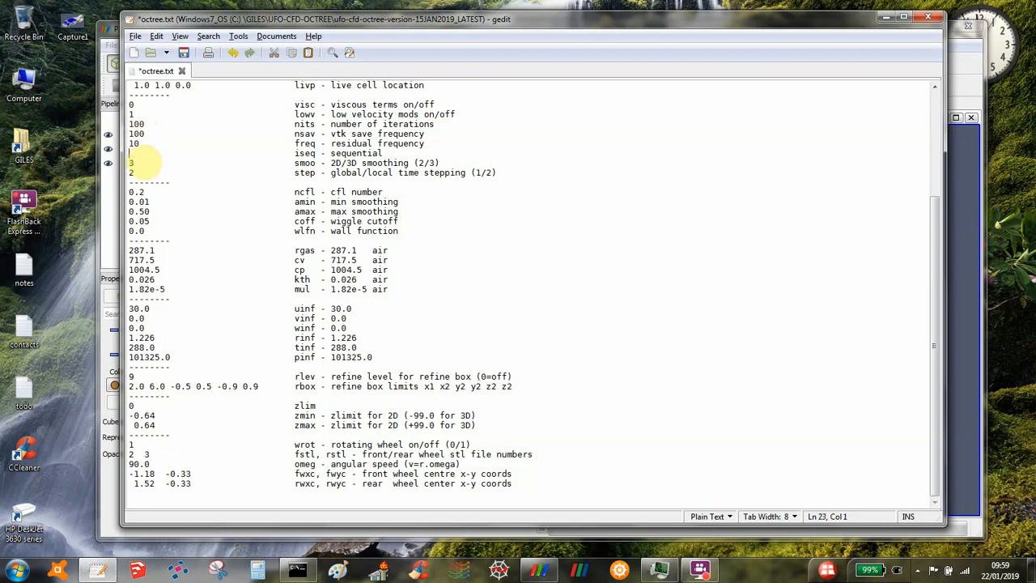
pyautogui.write('0')
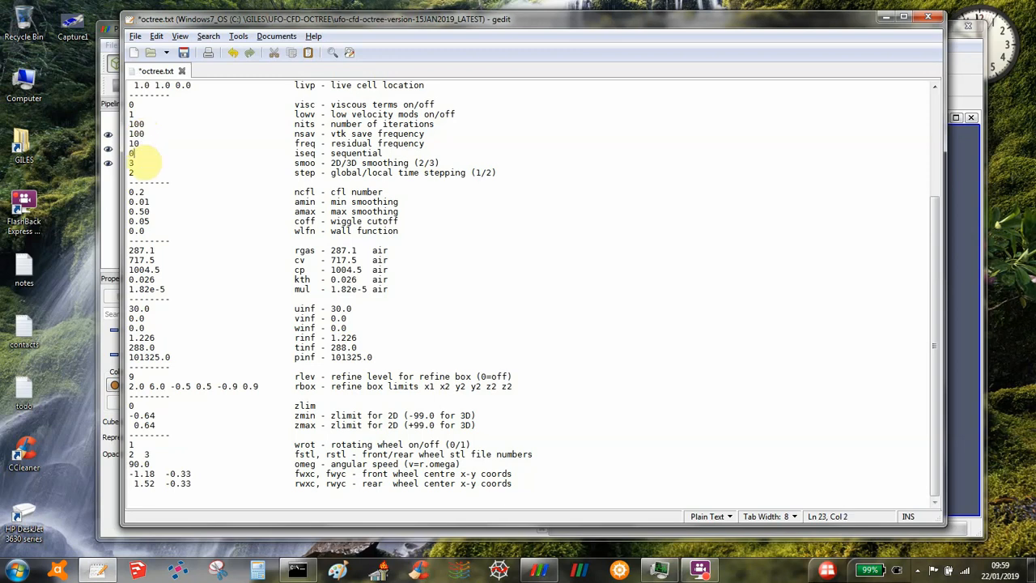
pyautogui.click(185, 57)
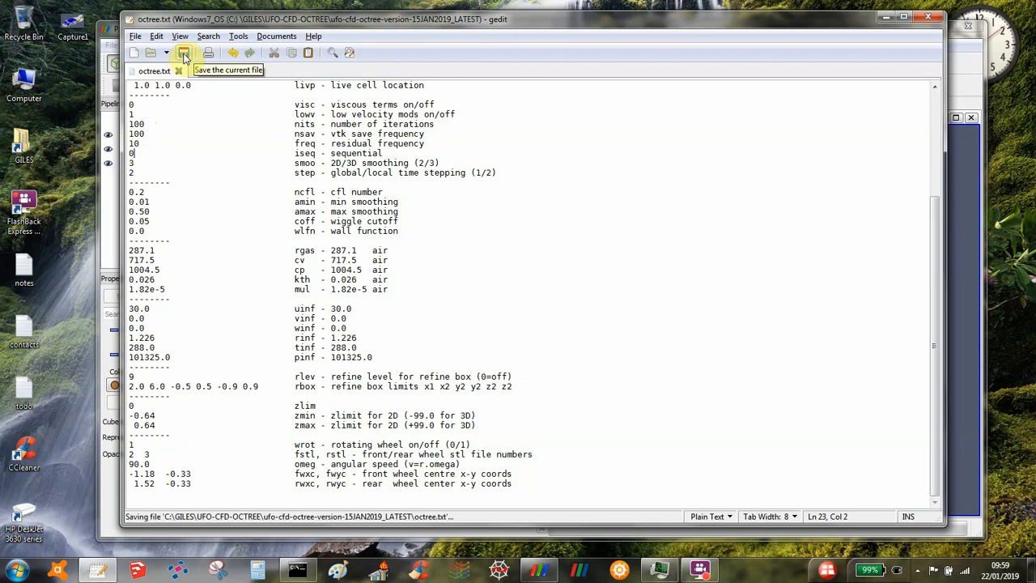
# Step: Set the step (global/local time stepping) parameter to 1 and save octree.txt
pyautogui.click(133, 172)
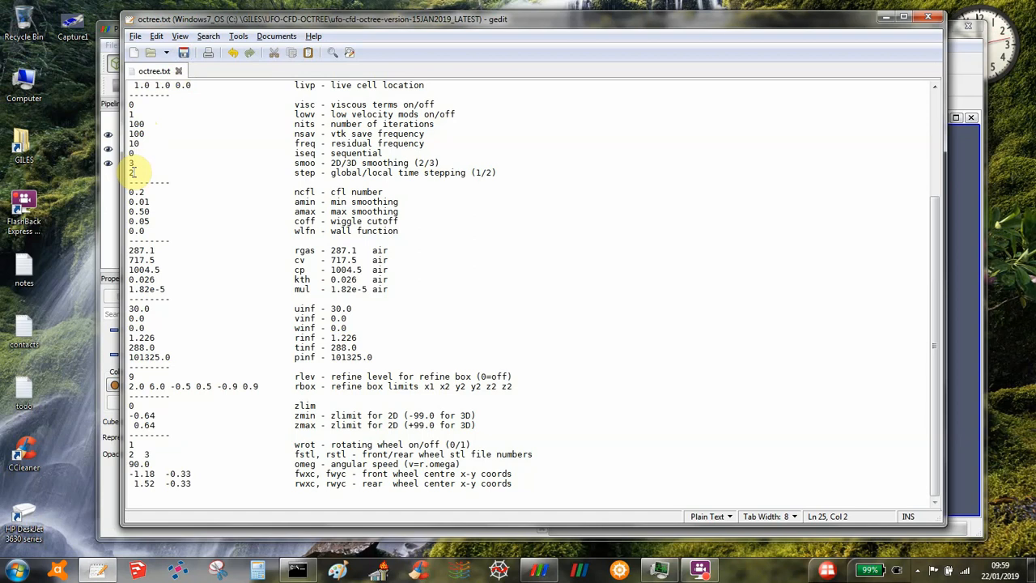
pyautogui.press('BackSpace')
pyautogui.write('1')
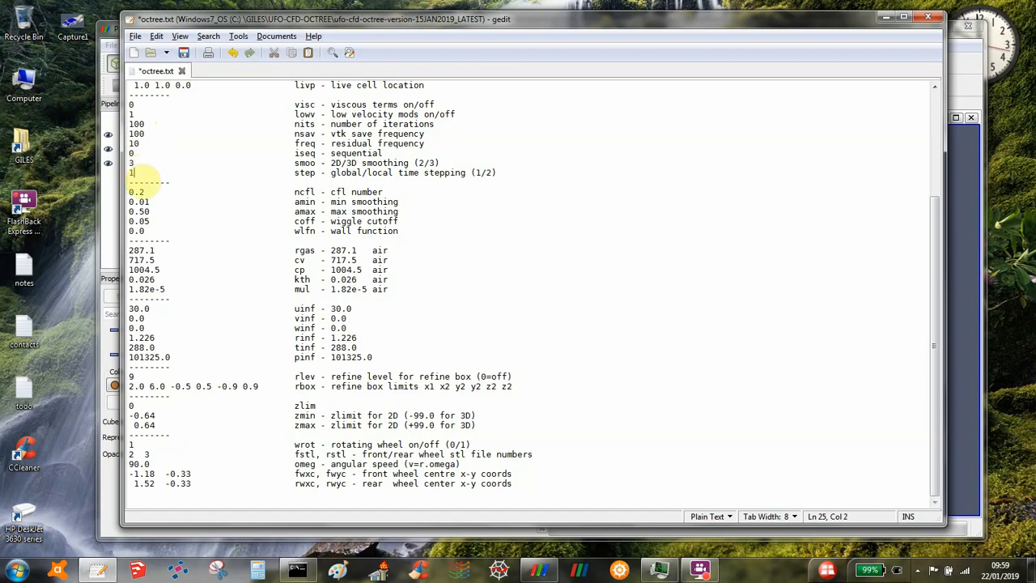
pyautogui.press('Up')
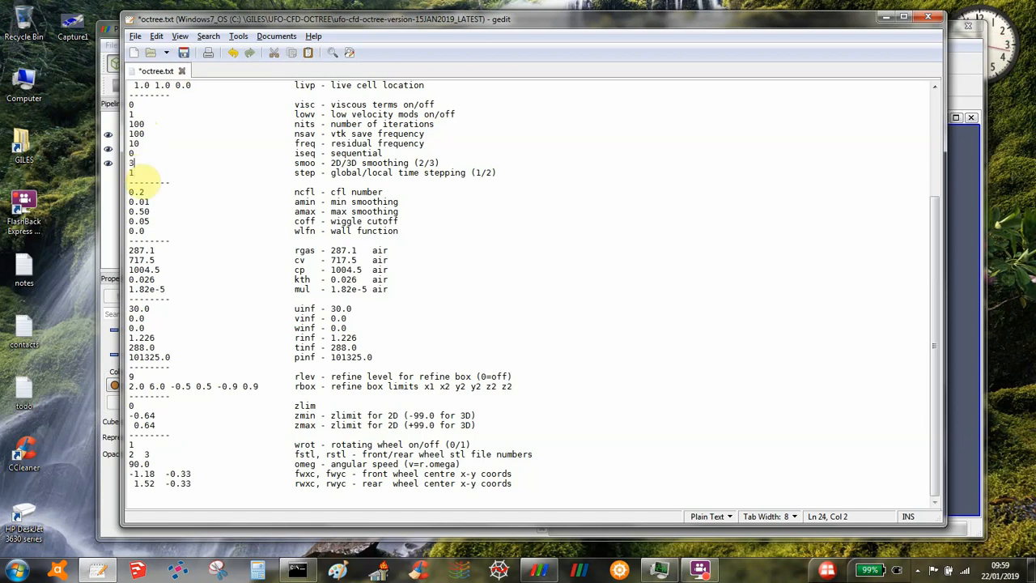
pyautogui.click(184, 53)
# Step: Switch to the Windows Command Processor, list the working directory and run octree.bat
pyautogui.click(299, 571)
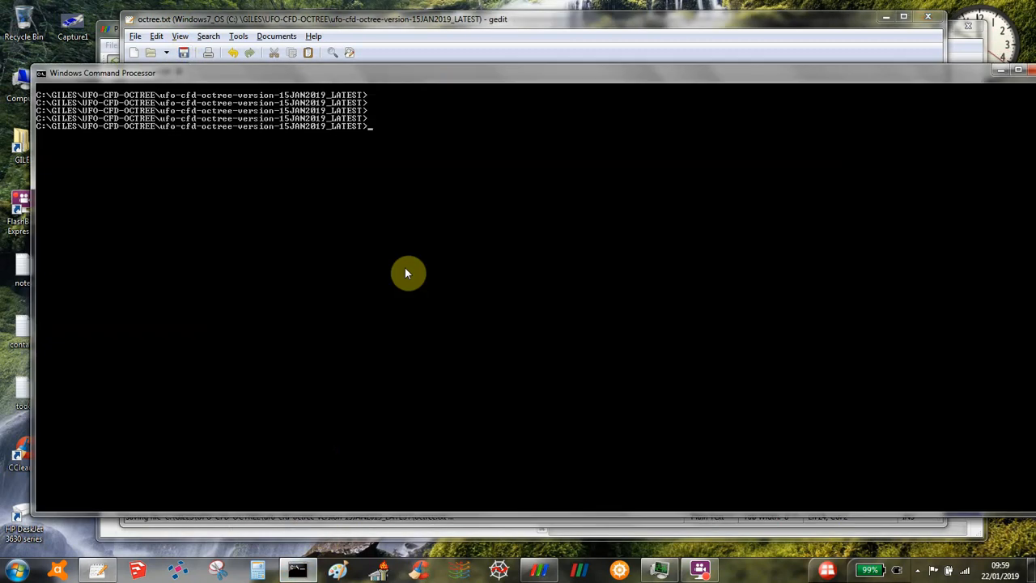
pyautogui.write('dir')
pyautogui.press('Return')
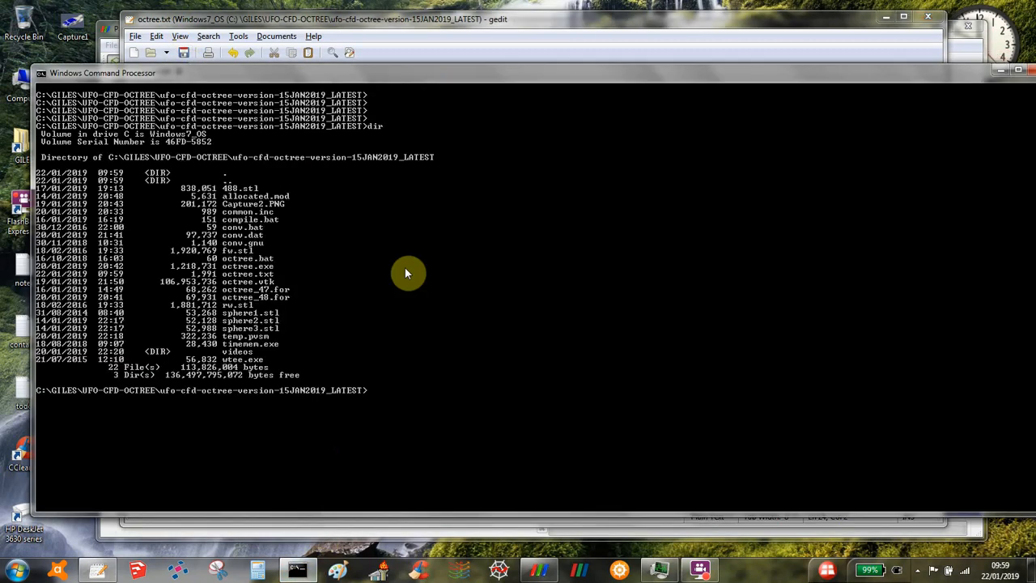
pyautogui.write('octree.bat')
pyautogui.press('Return')
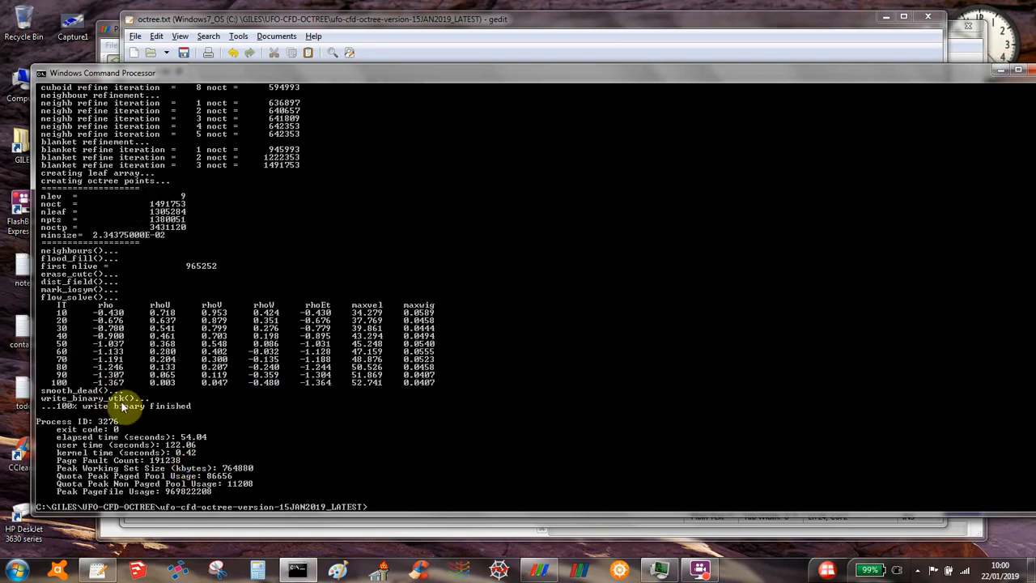
# Step: Switch to ParaView and load octree.vtk from the ufo-cfd-octree-version-15JAN2019_LATEST folder
pyautogui.click(538, 571)
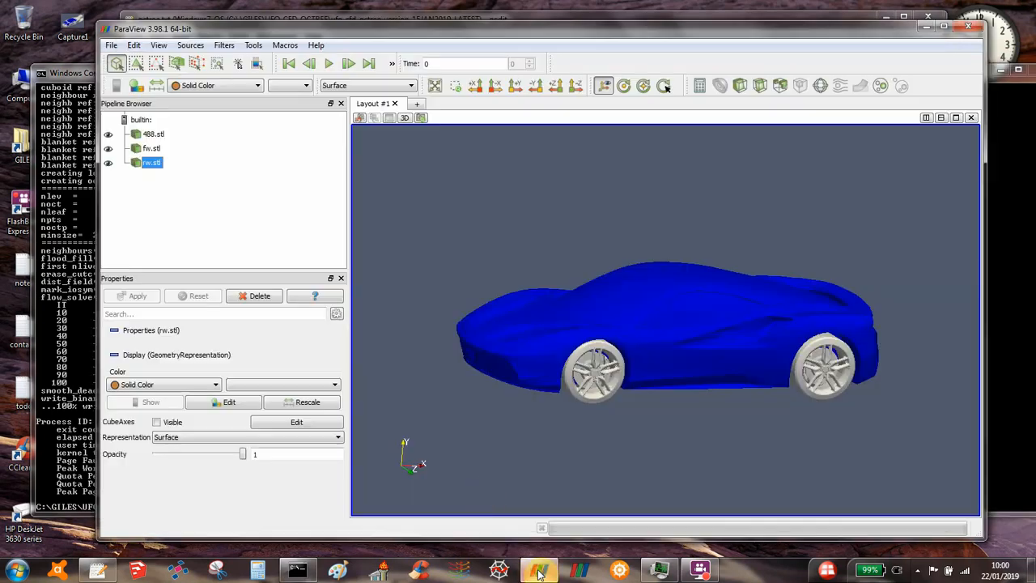
pyautogui.click(110, 45)
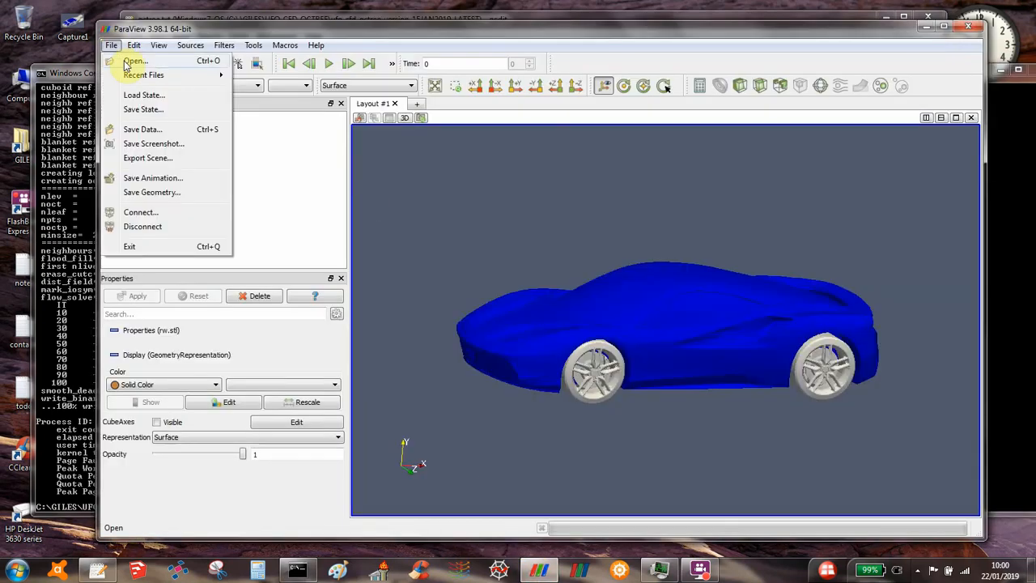
pyautogui.click(127, 61)
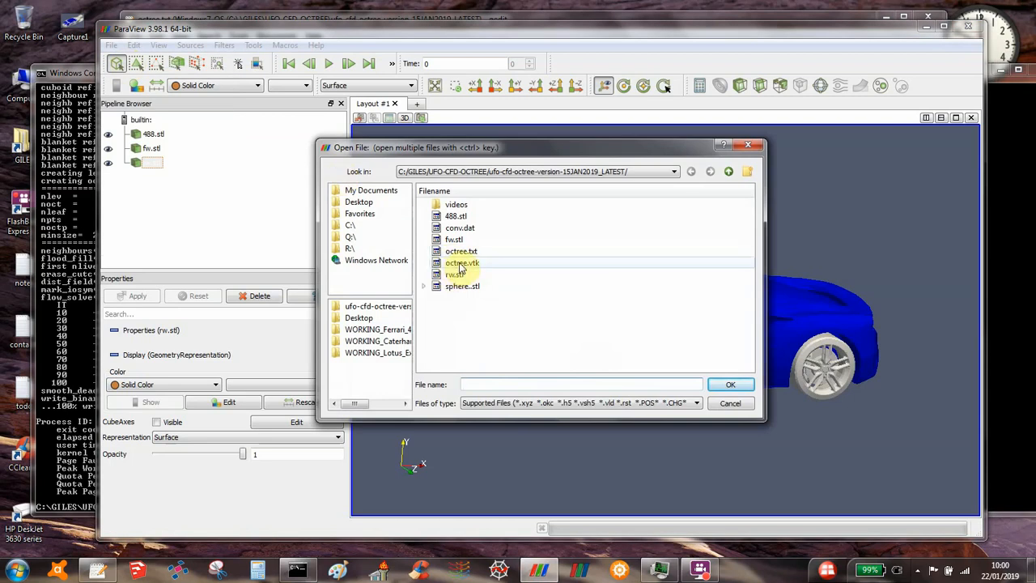
pyautogui.doubleClick(460, 263)
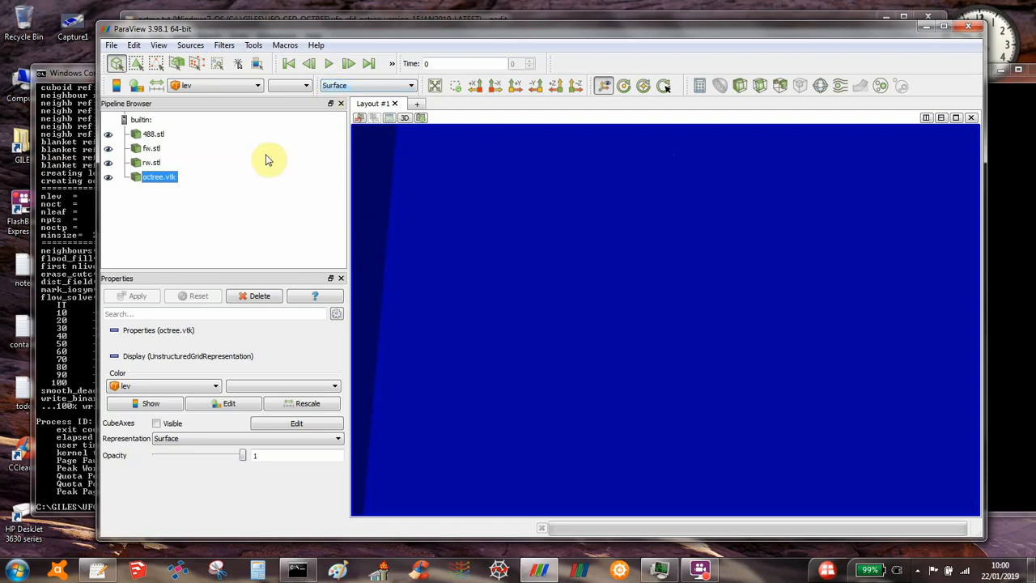
# Step: Apply the Cell Data to Point Data filter to octree.vtk
pyautogui.click(228, 49)
pyautogui.moveTo(271, 75)
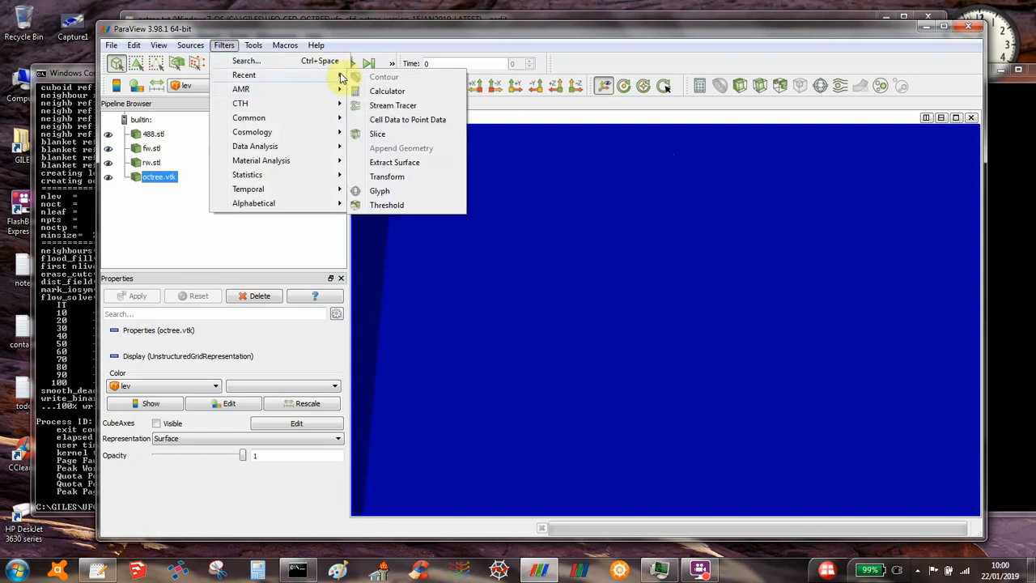
pyautogui.click(405, 121)
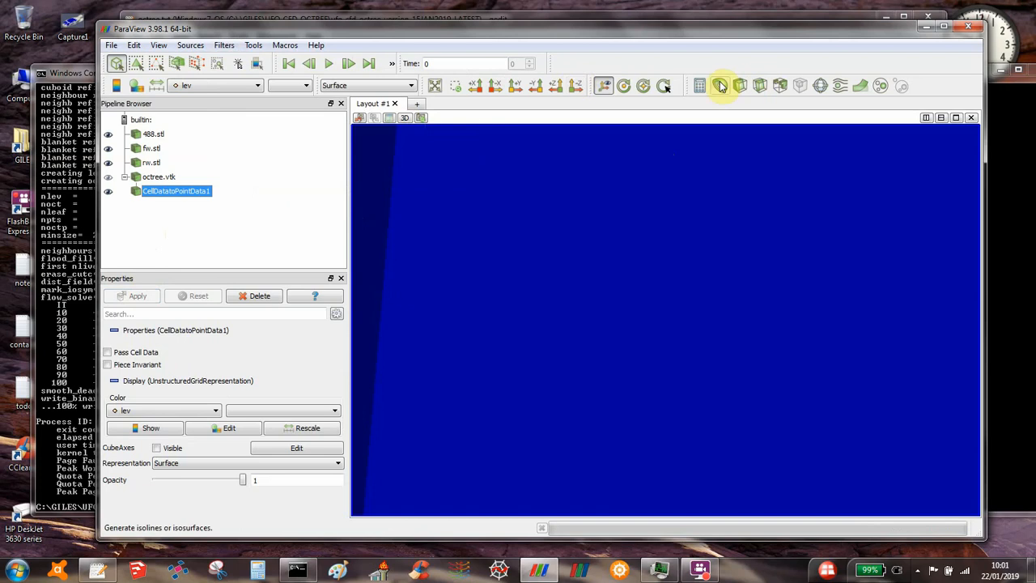
# Step: Apply a Contour filter to the point data, contouring by dist with a single isosurface value of 0
pyautogui.click(721, 86)
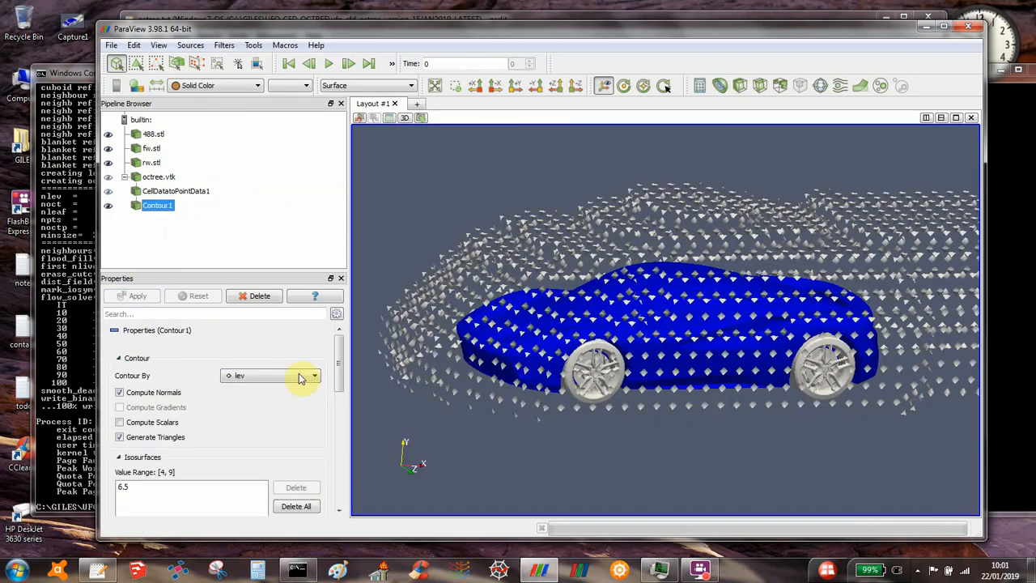
pyautogui.click(276, 376)
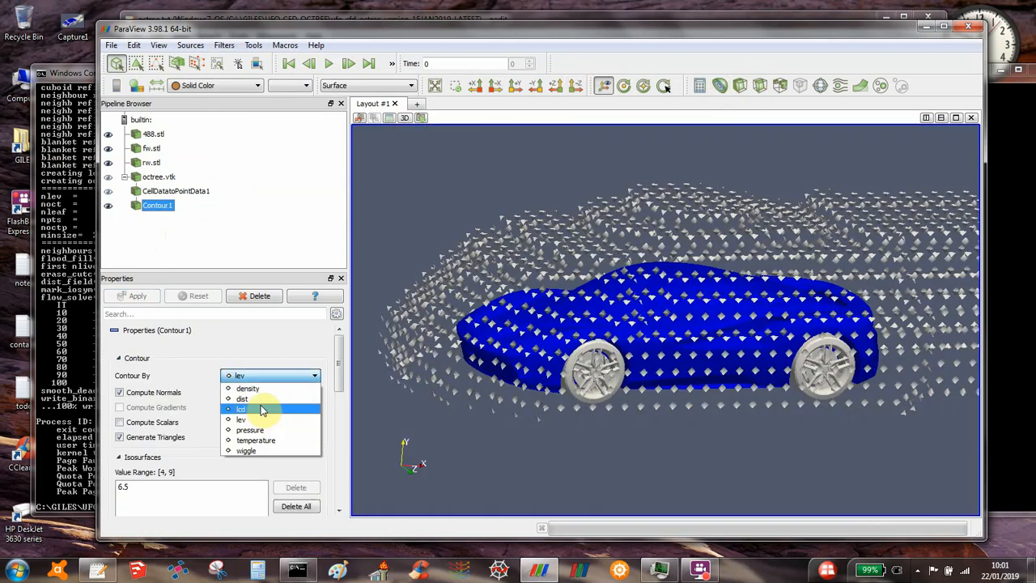
pyautogui.click(256, 398)
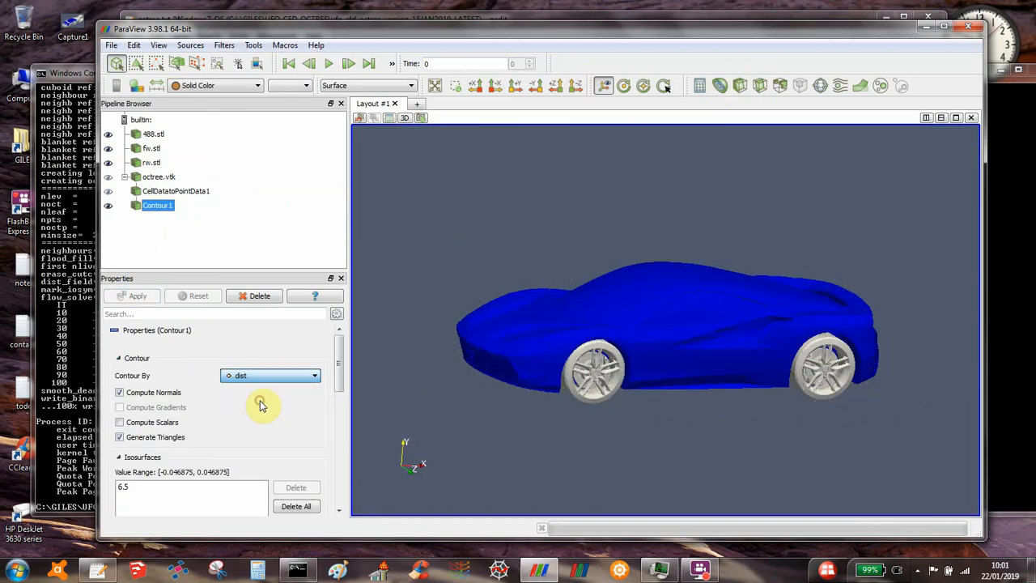
pyautogui.doubleClick(126, 486)
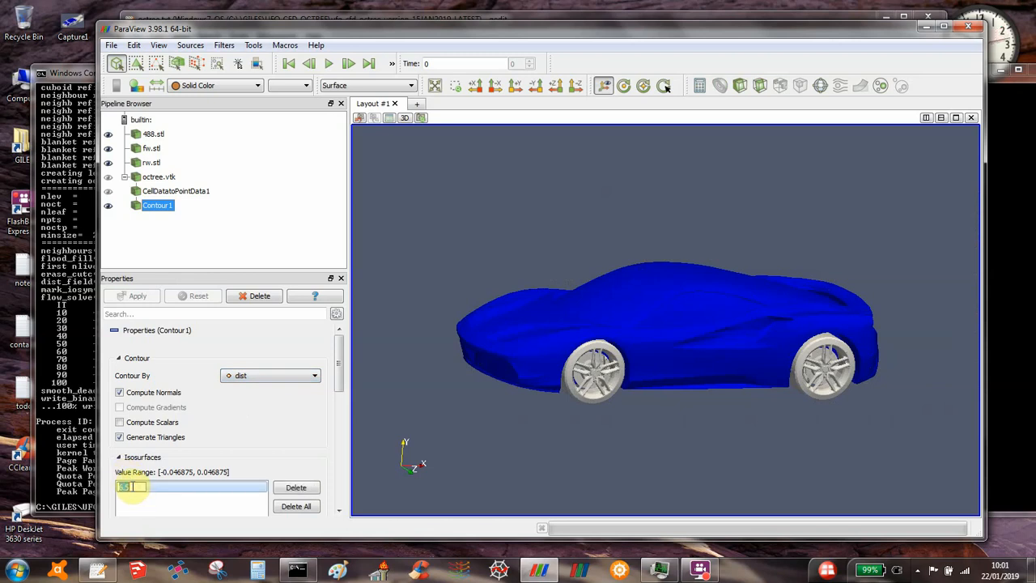
pyautogui.write('0')
pyautogui.press('Return')
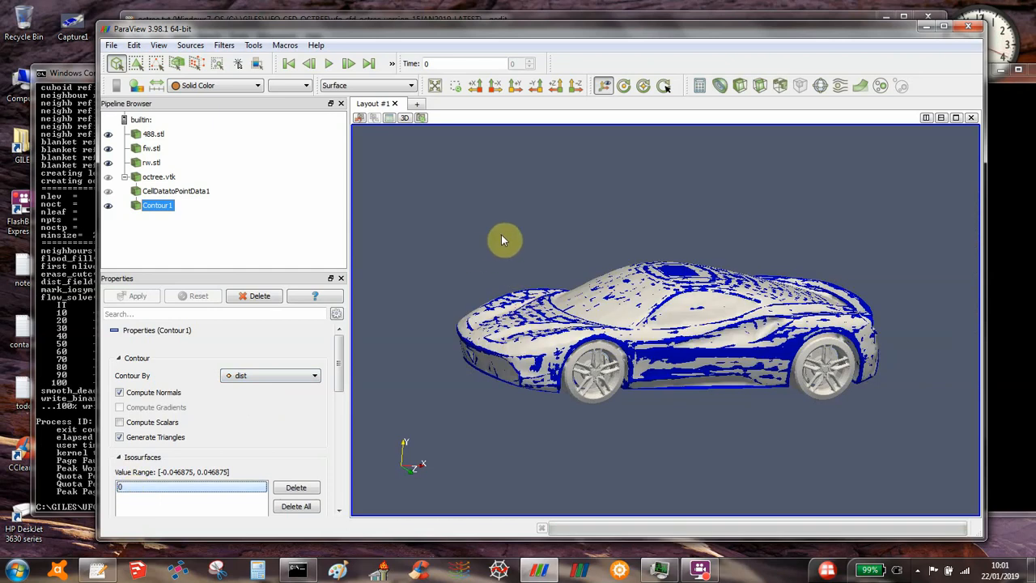
# Step: Toggle the rear (rw.stl) and front (fw.stl) wheel surfaces off and on to compare them with the contour's wheels
pyautogui.moveTo(502, 238)
pyautogui.mouseDown()
pyautogui.moveTo(476, 218)
pyautogui.moveTo(513, 253)
pyautogui.mouseUp()
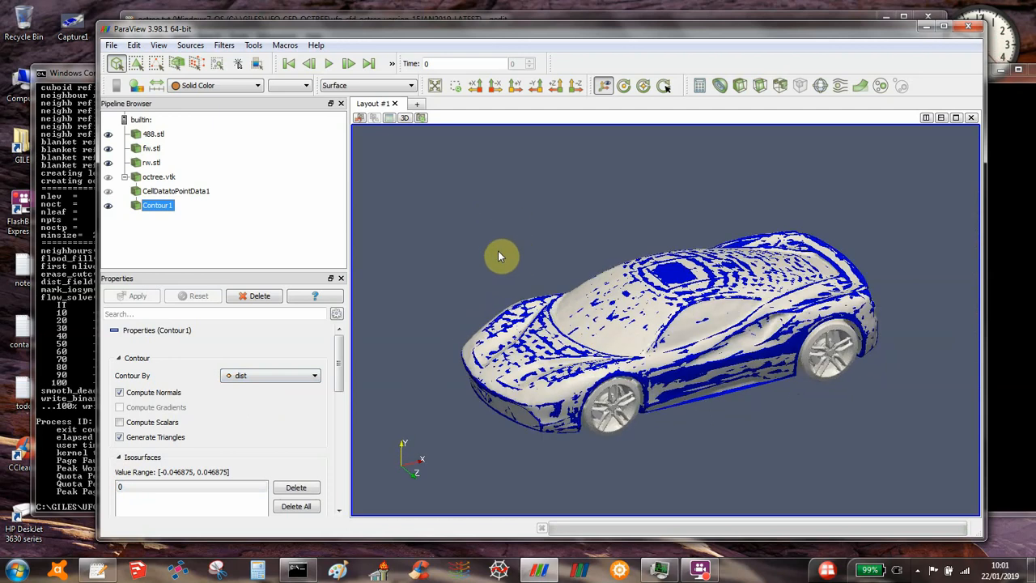
pyautogui.click(108, 162)
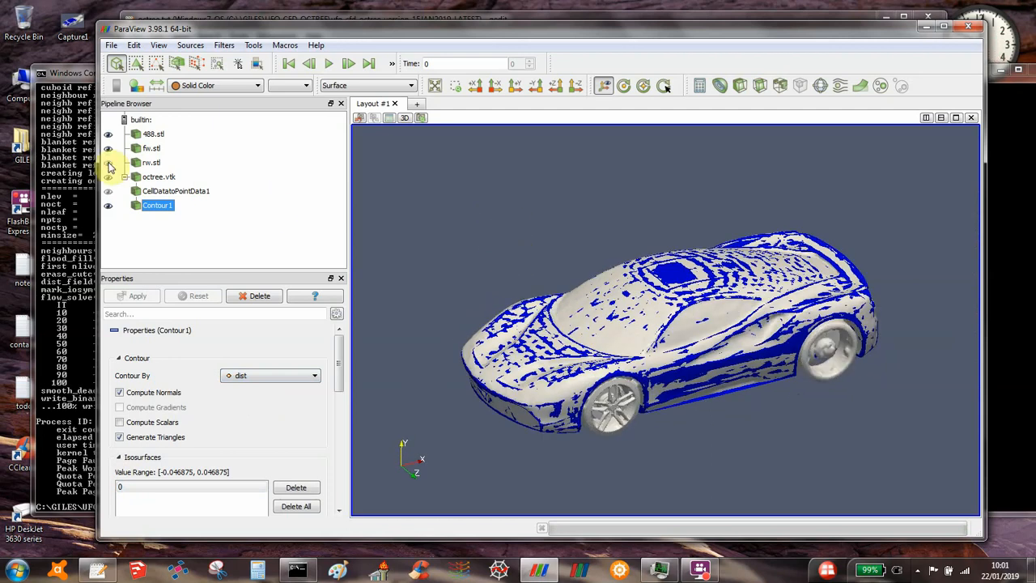
pyautogui.click(108, 164)
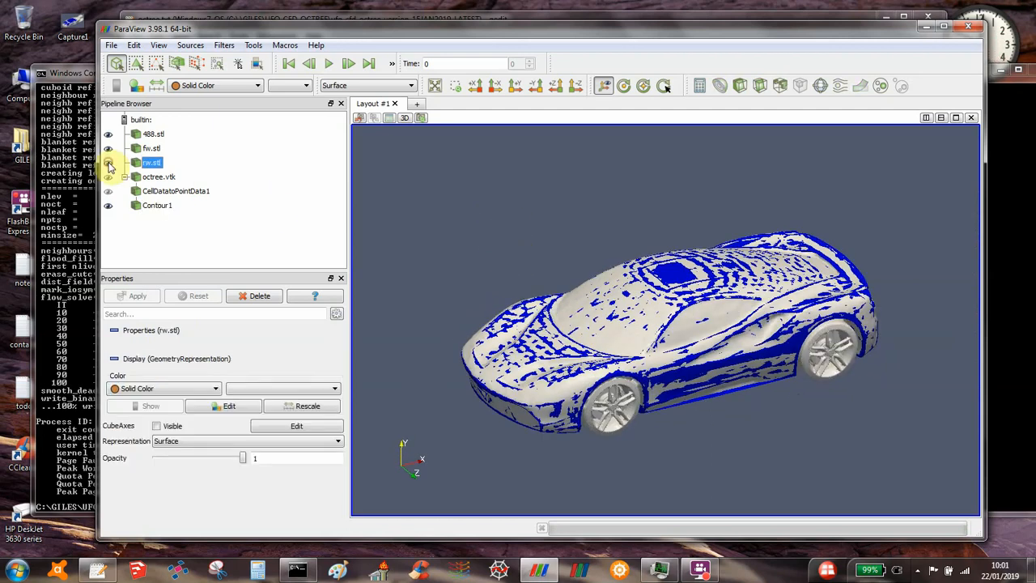
pyautogui.click(108, 163)
pyautogui.click(109, 162)
pyautogui.click(109, 149)
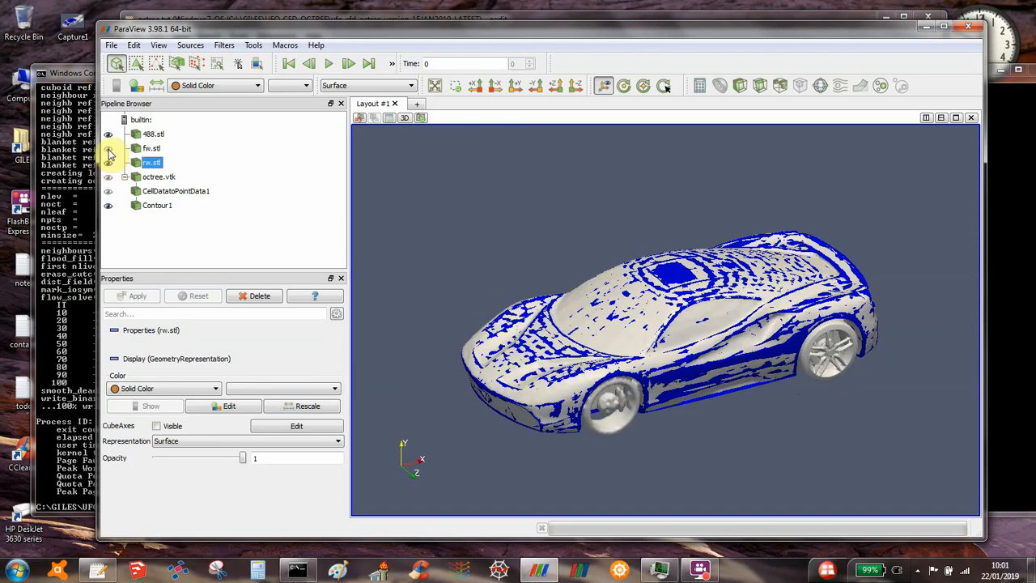
pyautogui.click(109, 149)
pyautogui.moveTo(408, 273); pyautogui.dragTo(430, 279)
pyautogui.moveTo(465, 224); pyautogui.dragTo(455, 359, button='right')
pyautogui.moveTo(456, 359); pyautogui.dragTo(438, 372)
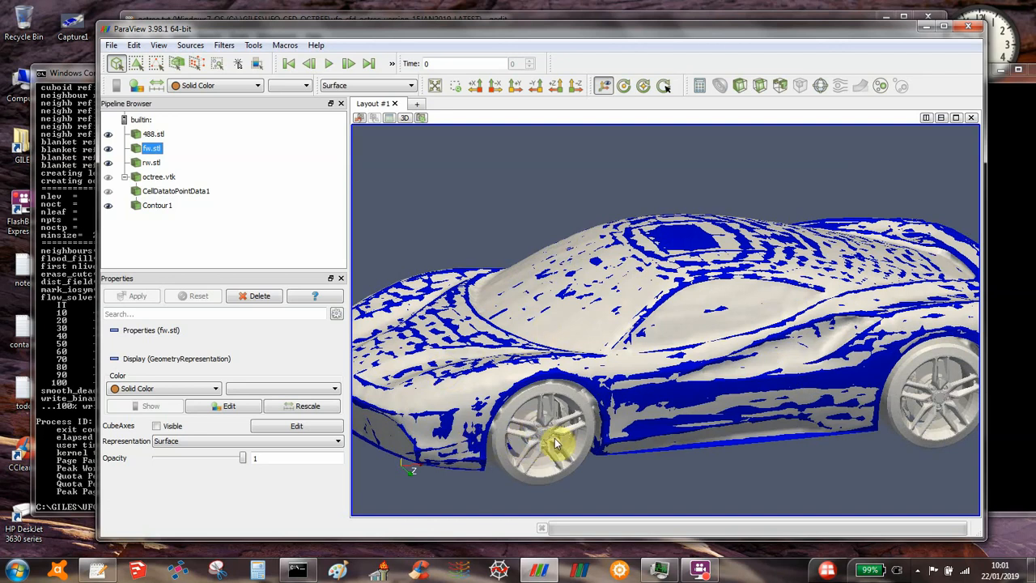
# Step: Hide 488.stl, fw.stl and rw.stl so that only the contour surface is displayed
pyautogui.click(108, 136)
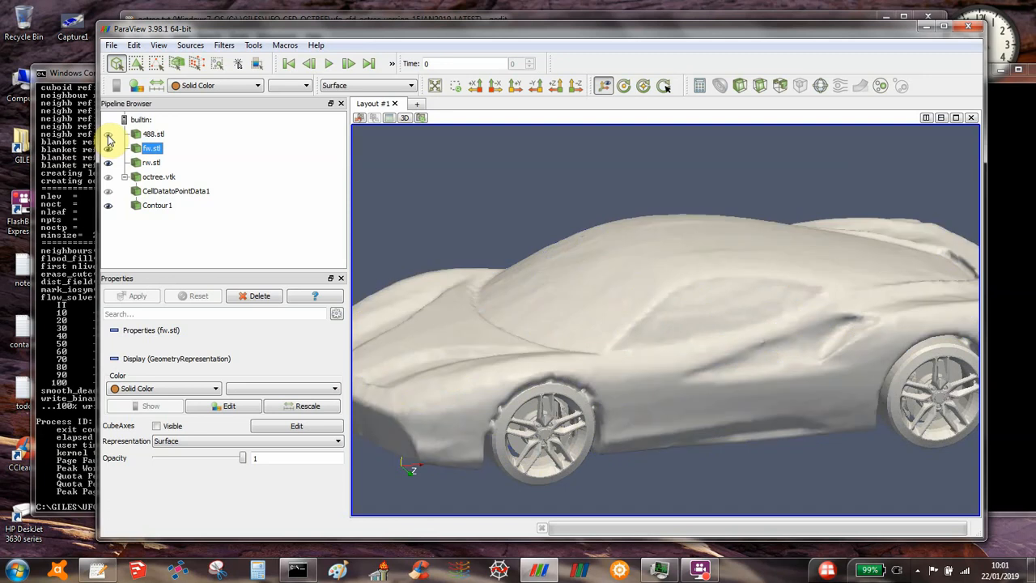
pyautogui.click(108, 148)
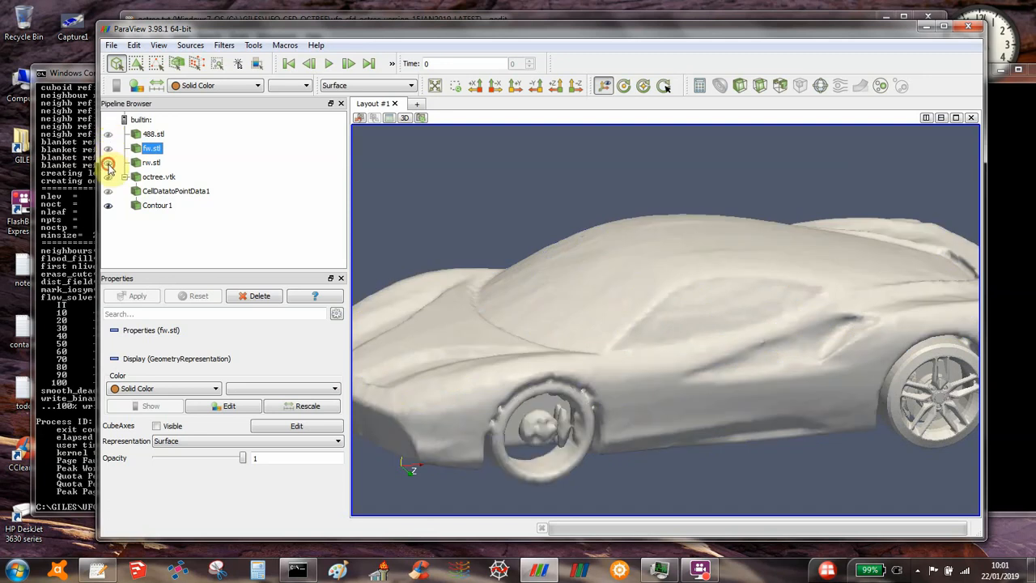
pyautogui.click(109, 163)
pyautogui.moveTo(570, 387); pyautogui.dragTo(600, 219, button='right')
pyautogui.moveTo(598, 221); pyautogui.dragTo(623, 340)
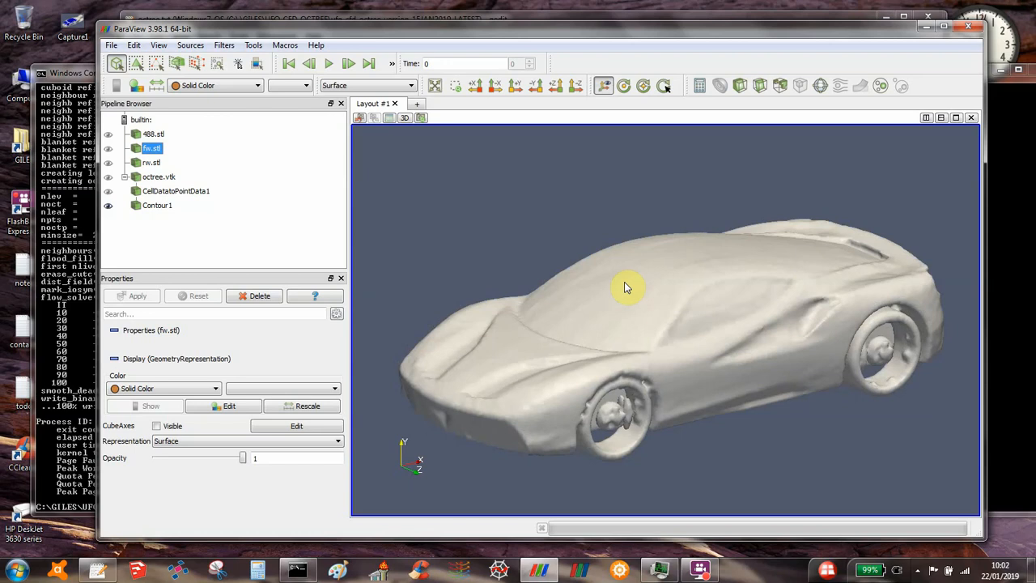
# Step: Color the contour surface by velocity magnitude
pyautogui.click(212, 90)
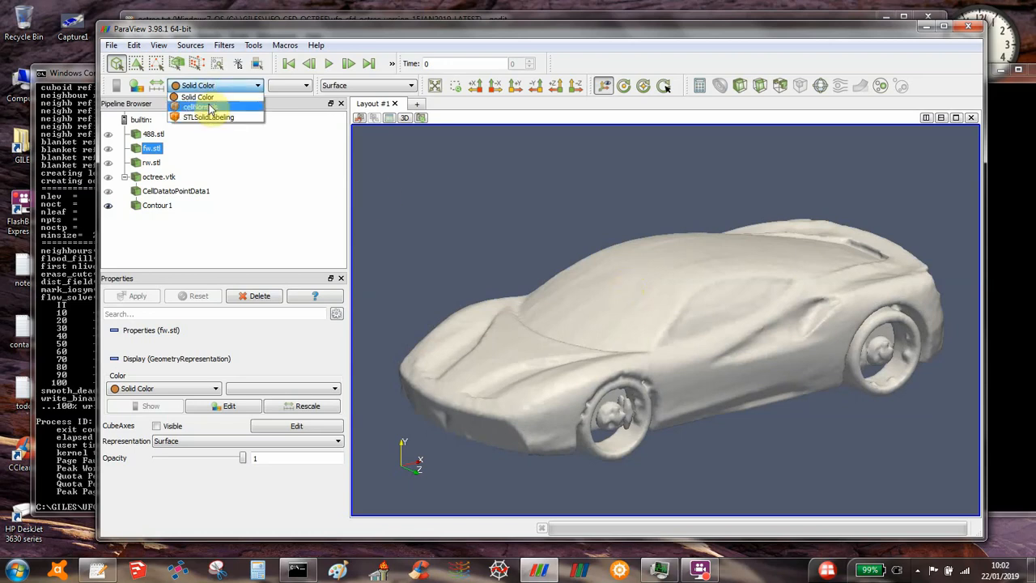
pyautogui.click(158, 207)
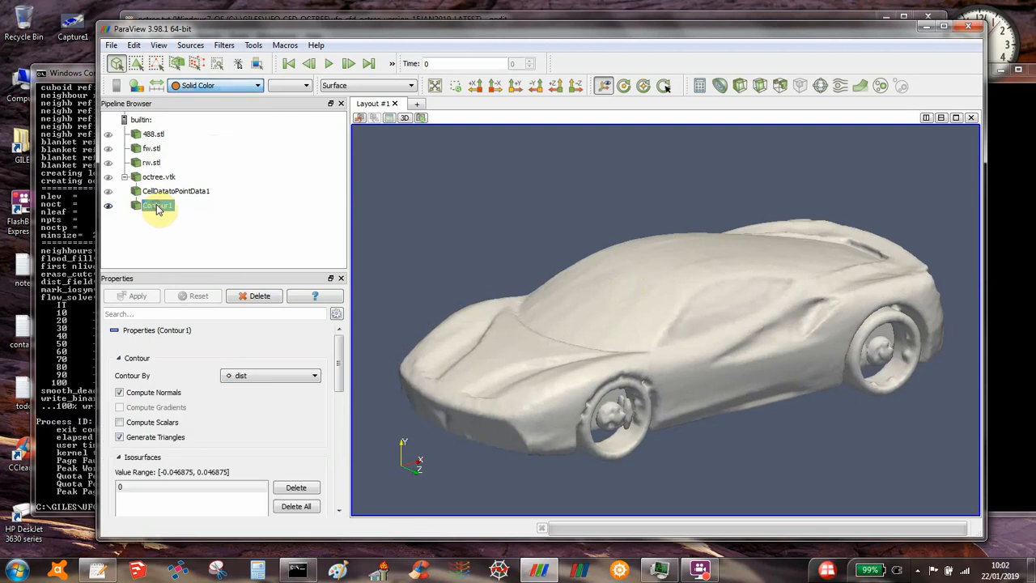
pyautogui.click(207, 88)
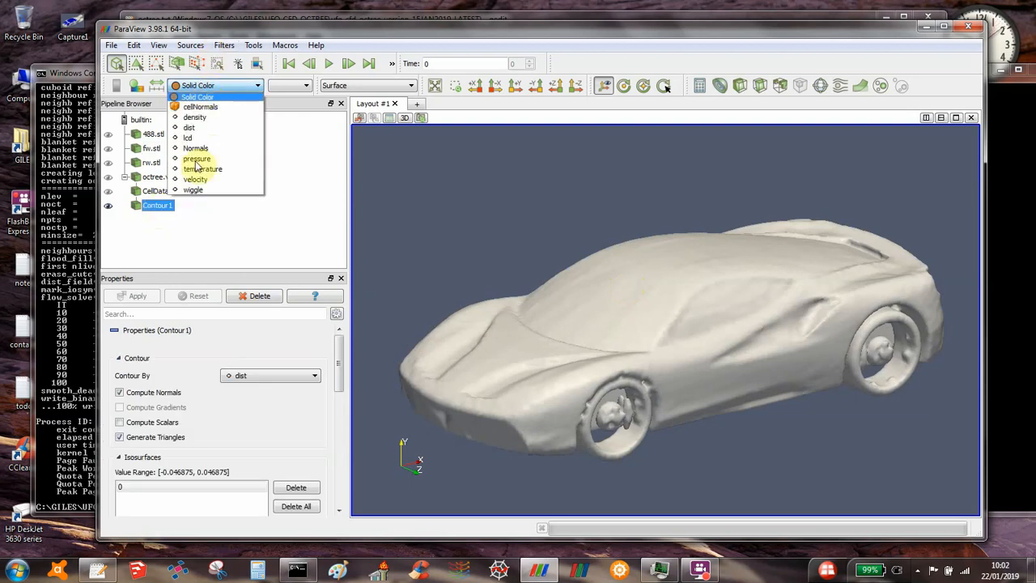
pyautogui.click(194, 188)
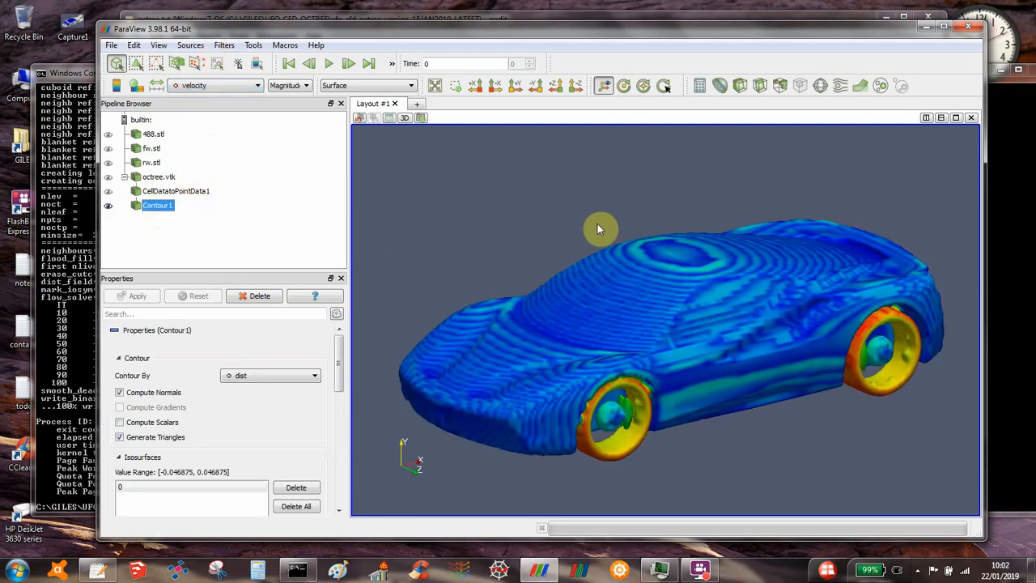
pyautogui.moveTo(598, 225); pyautogui.dragTo(555, 220)
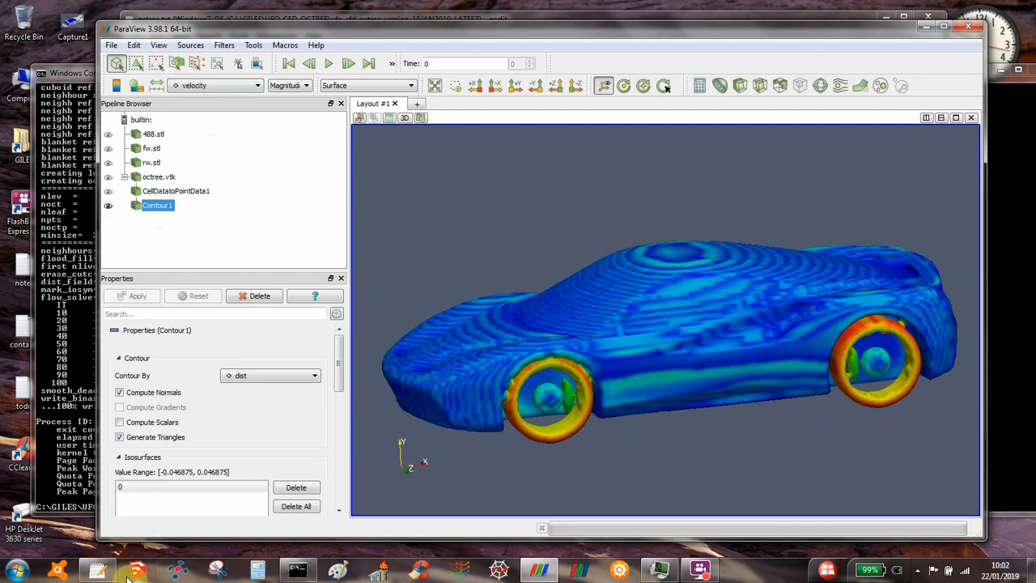
# Step: Switch to gedit to check the wall function (wlfn) setting in octree.txt, and return to ParaView
pyautogui.click(97, 573)
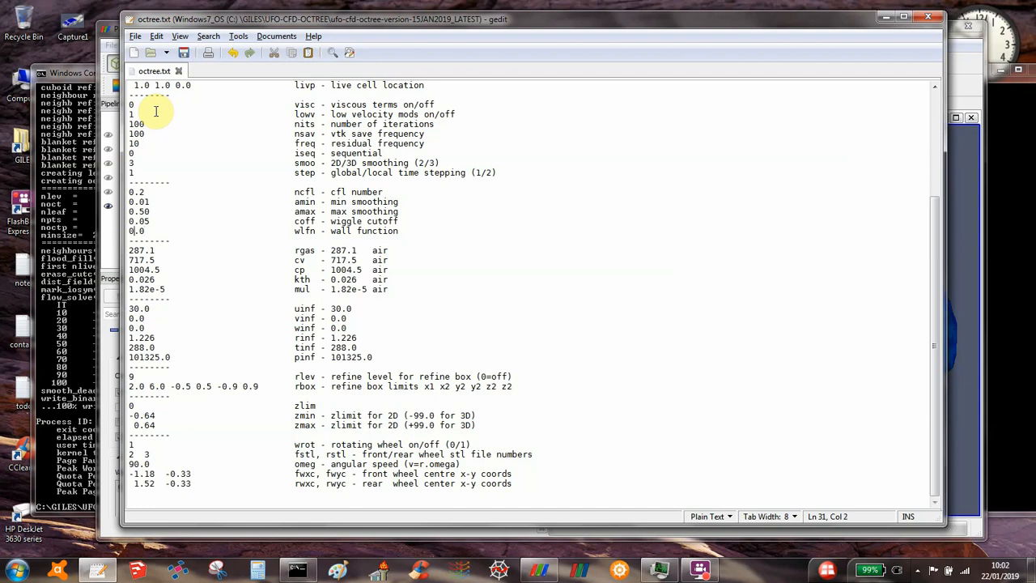
pyautogui.write('1')
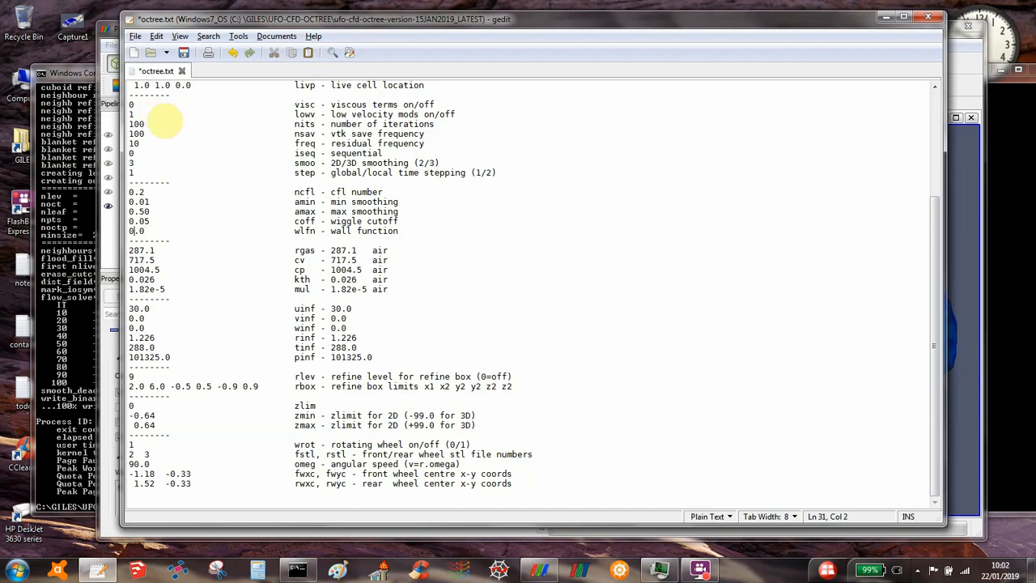
pyautogui.click(972, 81)
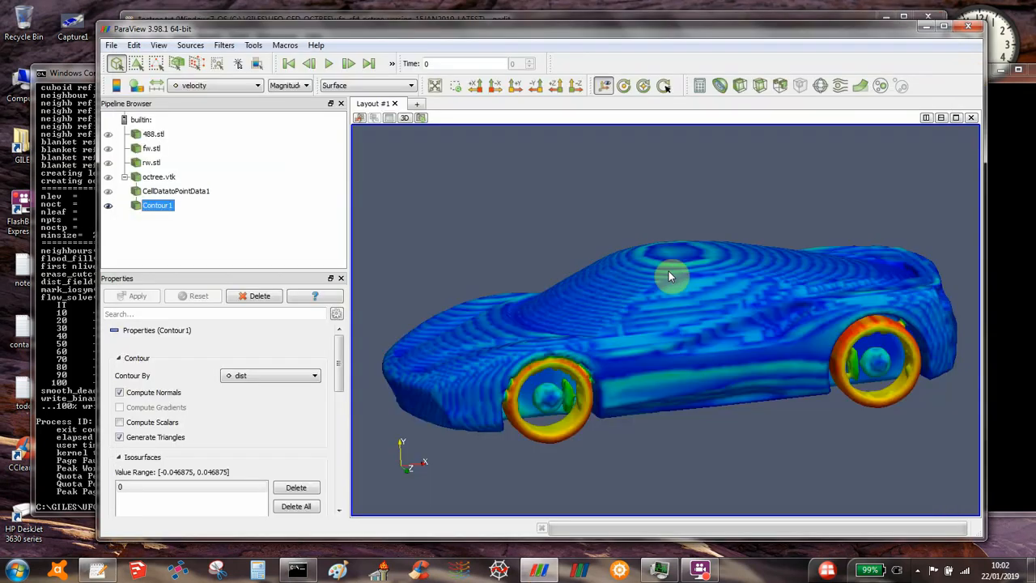
# Step: Show the velocity magnitude color legend and inspect the velocity colors on the car's underside and front wheel
pyautogui.moveTo(668, 271); pyautogui.dragTo(669, 191)
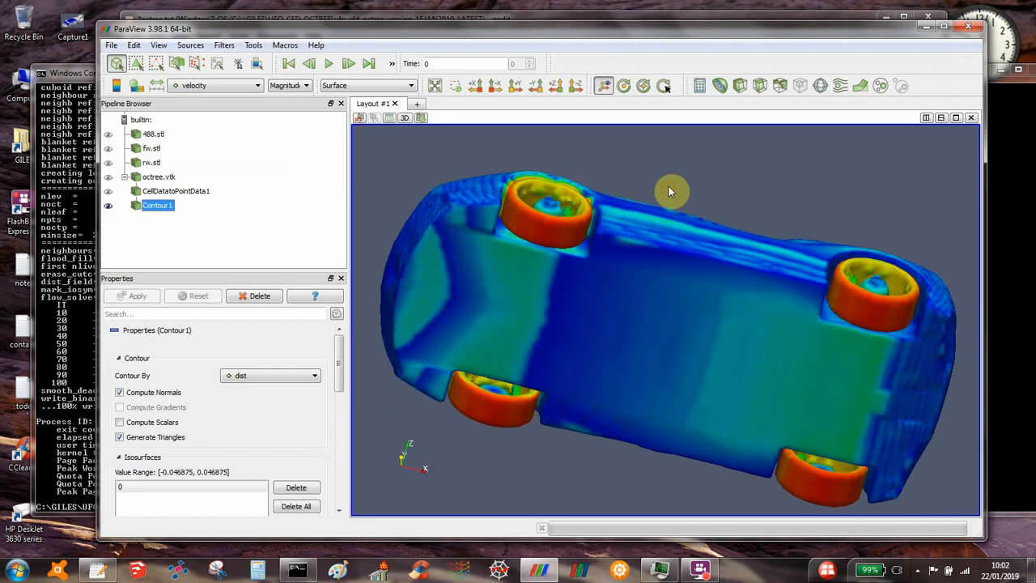
pyautogui.moveTo(658, 293); pyautogui.dragTo(647, 365)
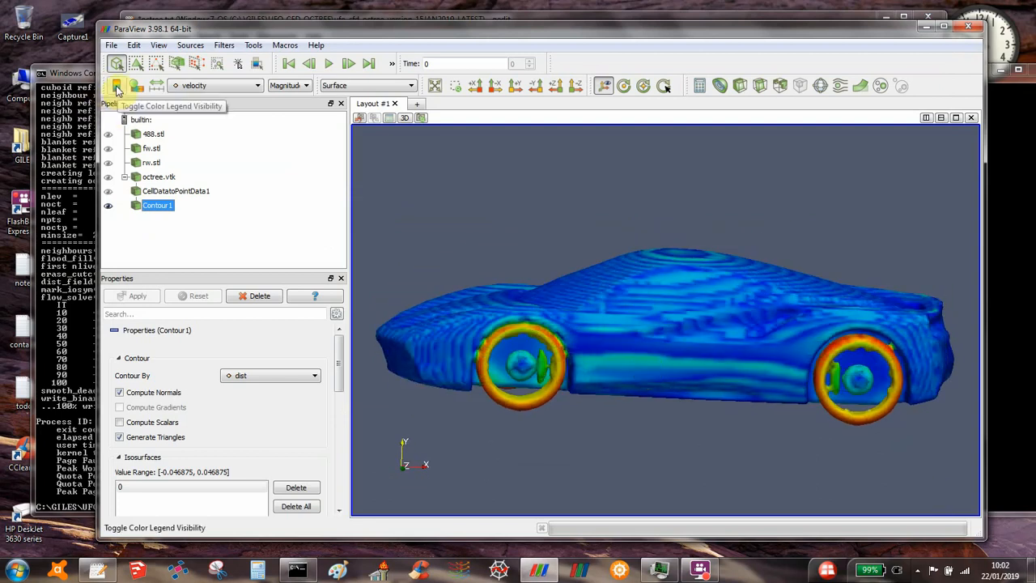
pyautogui.click(117, 87)
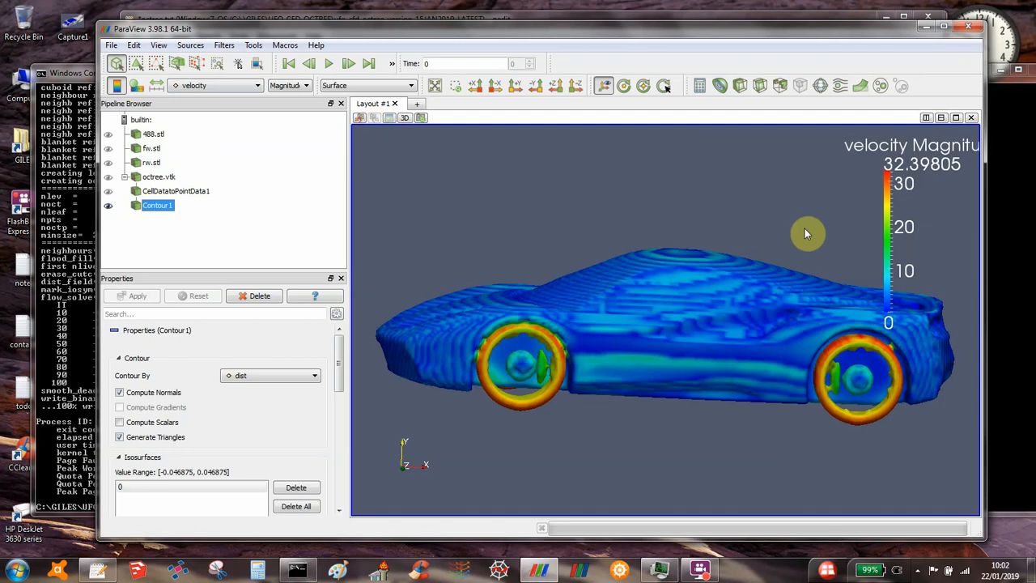
pyautogui.moveTo(678, 280); pyautogui.dragTo(679, 316)
pyautogui.moveTo(676, 310); pyautogui.dragTo(639, 447, button='right')
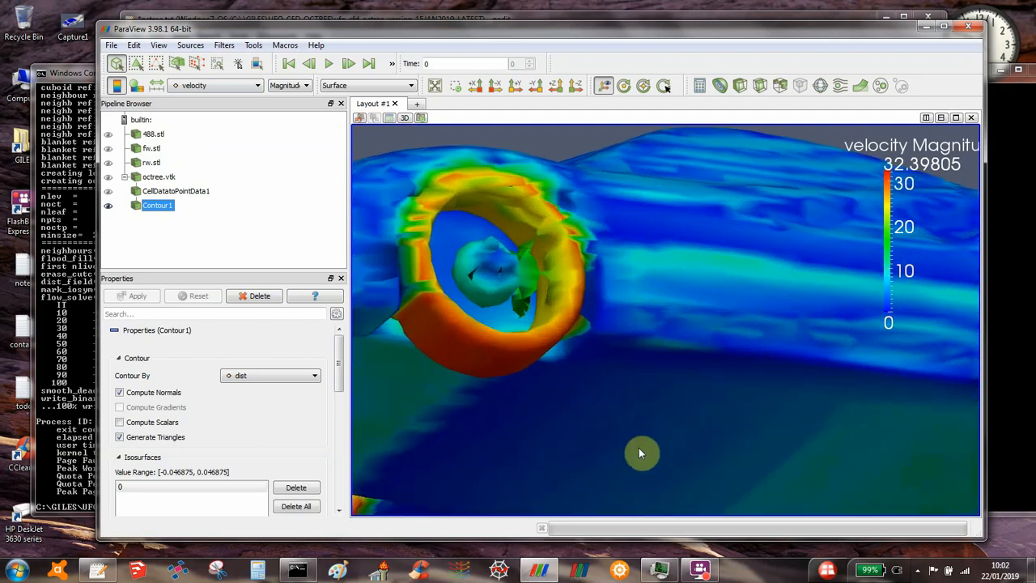
pyautogui.moveTo(611, 360); pyautogui.dragTo(602, 386, button='right')
pyautogui.moveTo(602, 386); pyautogui.dragTo(449, 429)
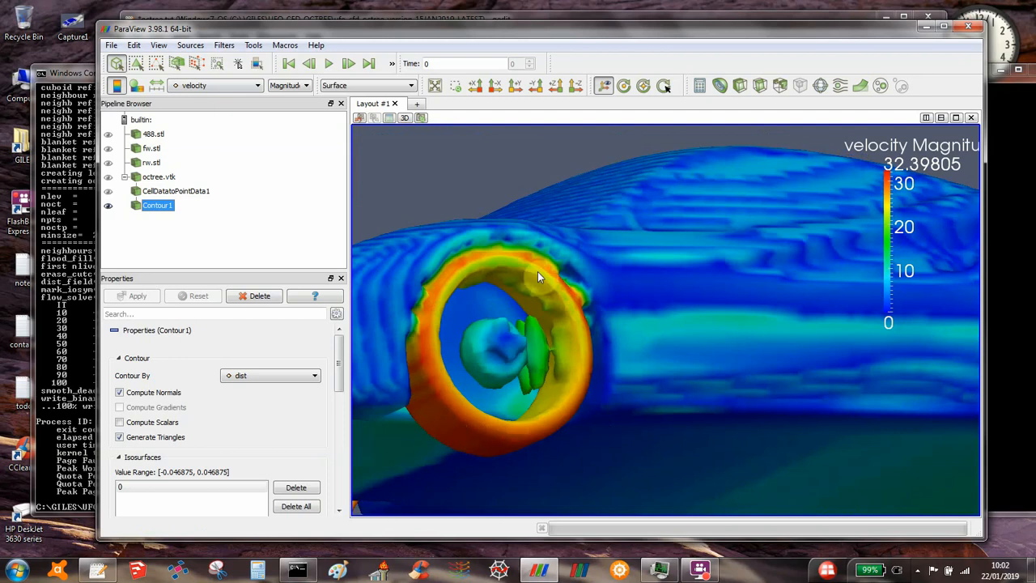
pyautogui.moveTo(551, 405); pyautogui.dragTo(555, 311, button='right')
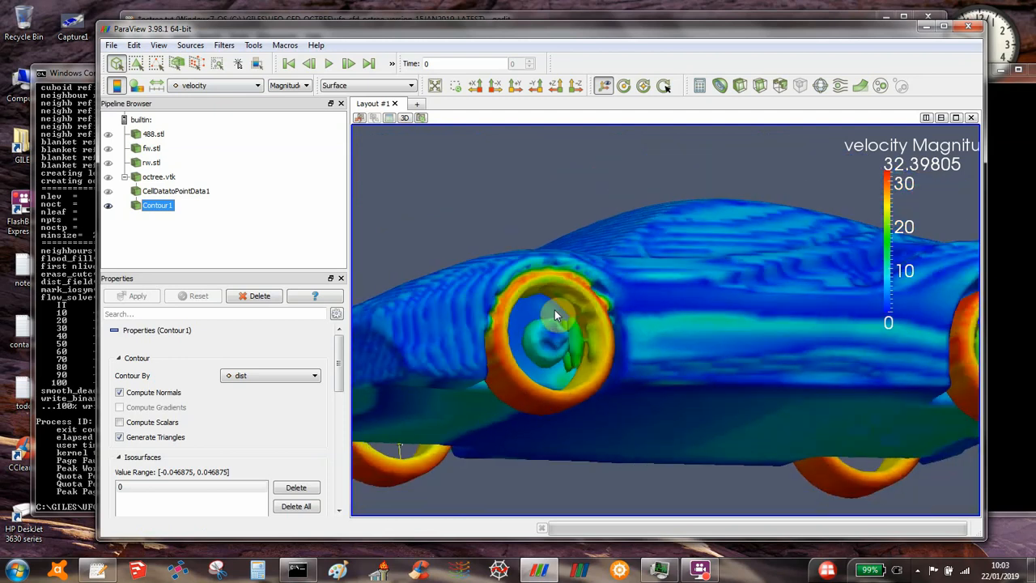
pyautogui.moveTo(554, 310); pyautogui.dragTo(545, 357)
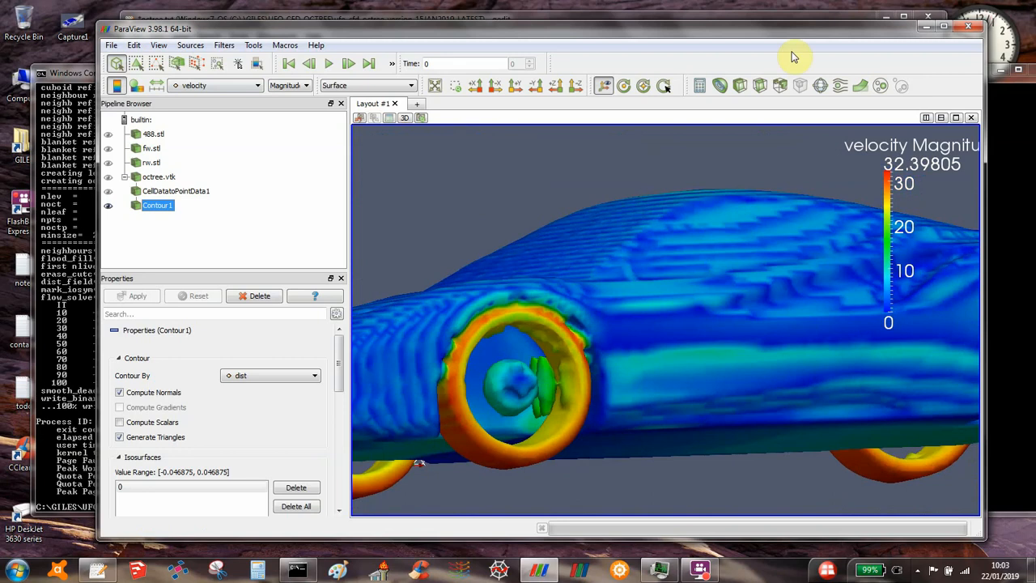
# Step: Add velocity arrow glyphs to the whole contour surface, inspect them around the front wheel, and delete them
pyautogui.click(820, 89)
pyautogui.moveTo(568, 223); pyautogui.dragTo(596, 277)
pyautogui.moveTo(580, 292); pyautogui.dragTo(566, 359, button='right')
pyautogui.moveTo(567, 356)
pyautogui.mouseDown()
pyautogui.moveTo(518, 373)
pyautogui.moveTo(550, 329)
pyautogui.moveTo(556, 340)
pyautogui.mouseUp()
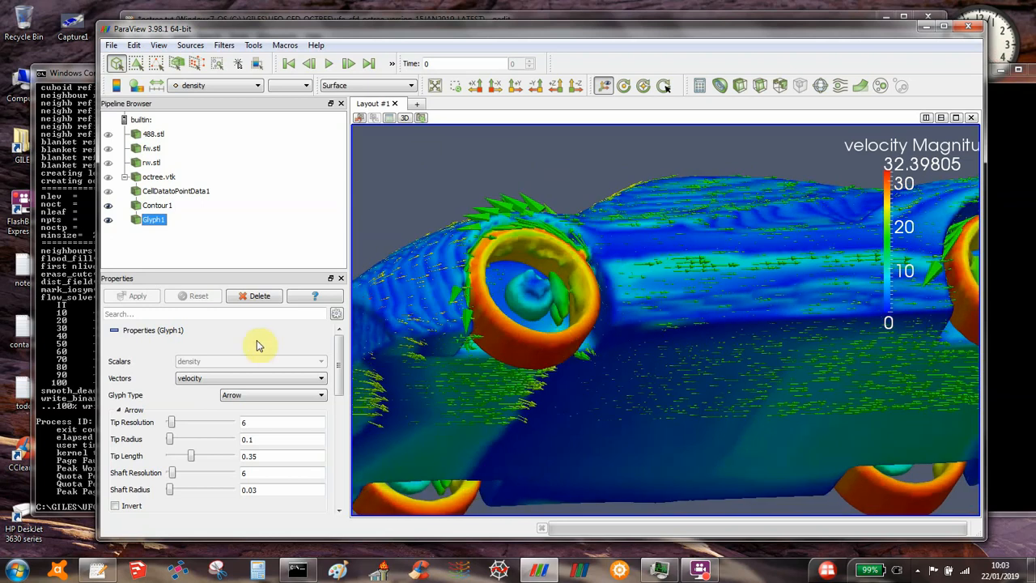
pyautogui.click(259, 296)
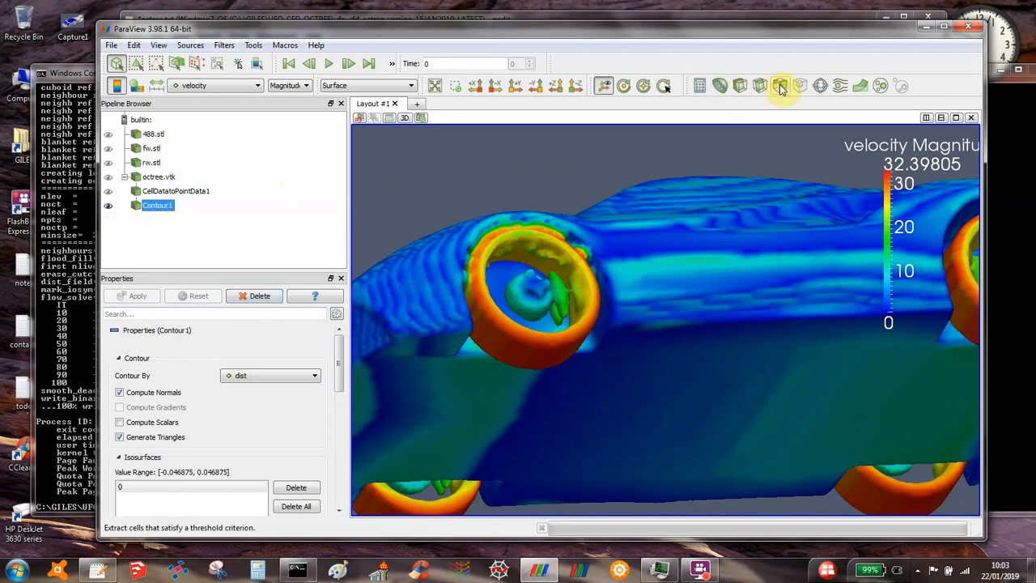
# Step: Clip the contour with an X-normal plane using Inside Out, clip the result with a Z-normal plane, and hide the plane outline
pyautogui.click(740, 86)
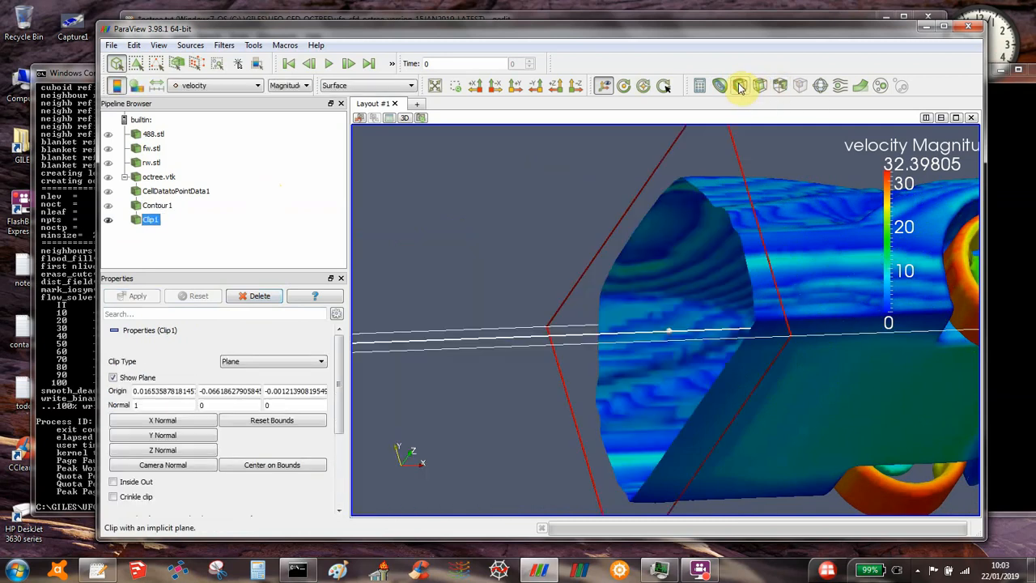
pyautogui.click(124, 483)
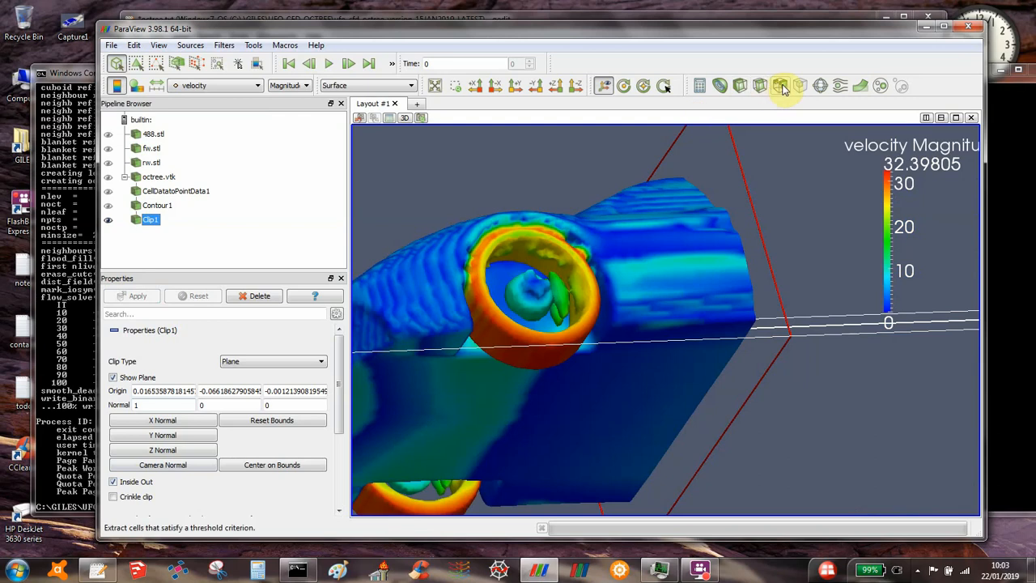
pyautogui.click(740, 86)
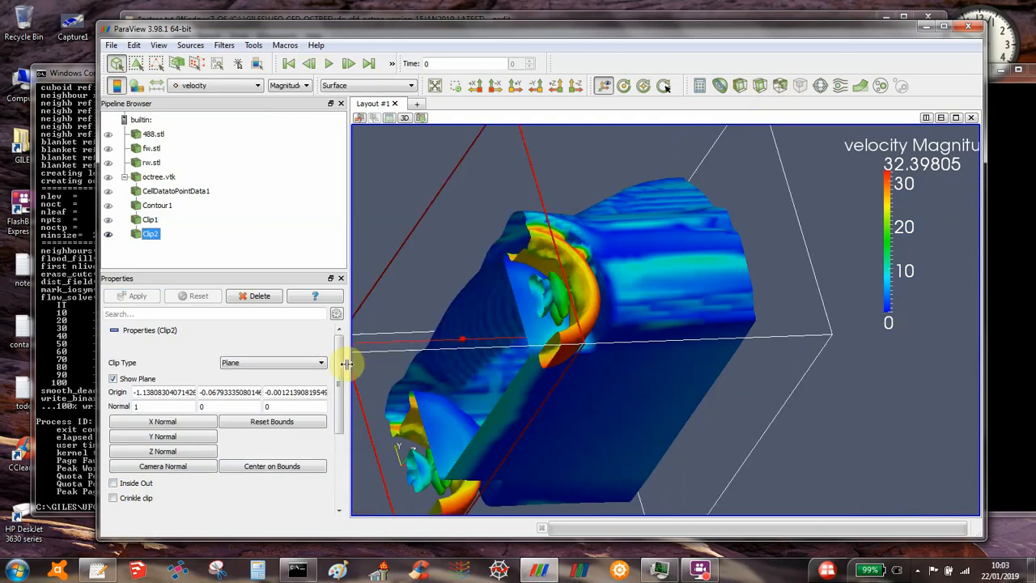
pyautogui.click(187, 452)
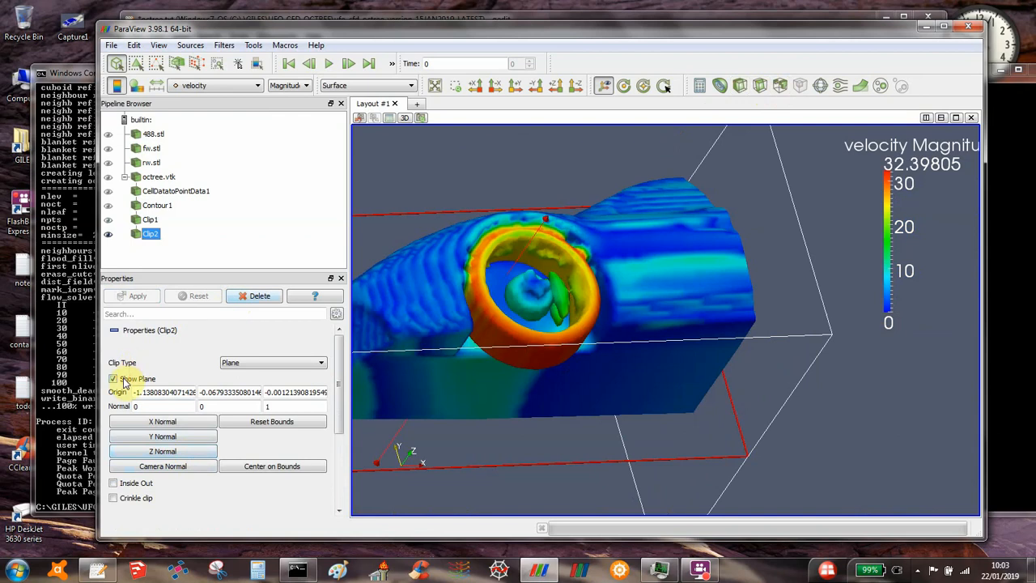
pyautogui.click(144, 377)
# Step: Add velocity arrow glyphs to the clipped front section of the car
pyautogui.moveTo(400, 315)
pyautogui.mouseDown()
pyautogui.moveTo(418, 354)
pyautogui.moveTo(416, 335)
pyautogui.moveTo(414, 371)
pyautogui.moveTo(402, 259)
pyautogui.moveTo(407, 307)
pyautogui.moveTo(387, 316)
pyautogui.mouseUp()
pyautogui.click(819, 86)
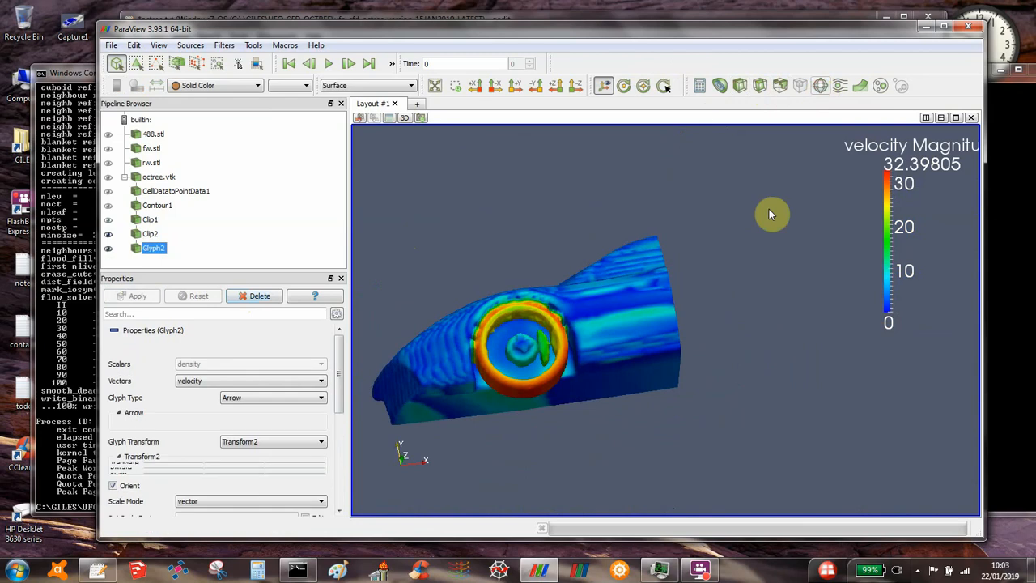
# Step: Examine the velocity arrows around the front wheel and hub in close-up and from slightly different side angles
pyautogui.click(455, 85)
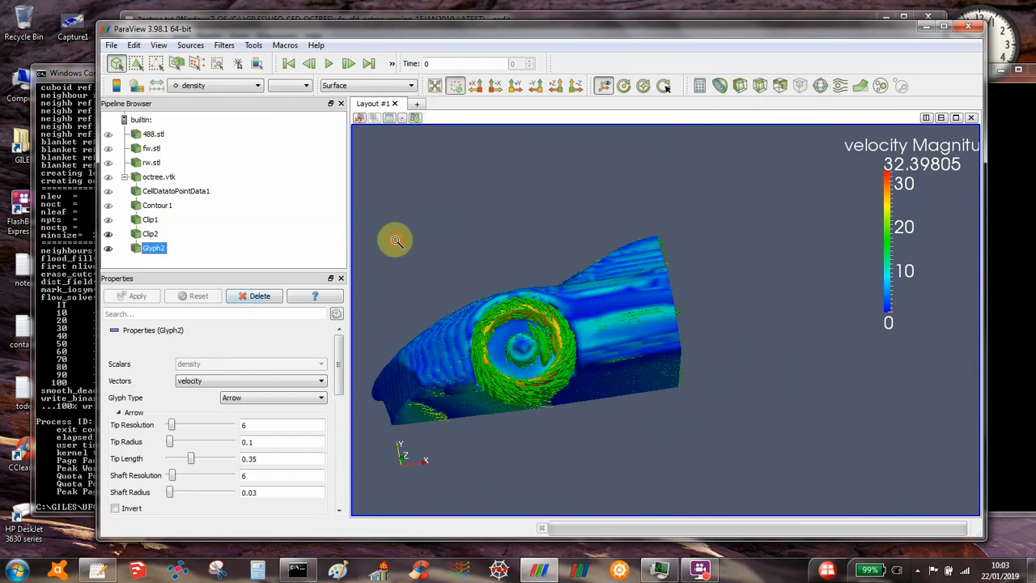
pyautogui.moveTo(396, 241); pyautogui.dragTo(673, 467)
pyautogui.moveTo(654, 388); pyautogui.dragTo(650, 295)
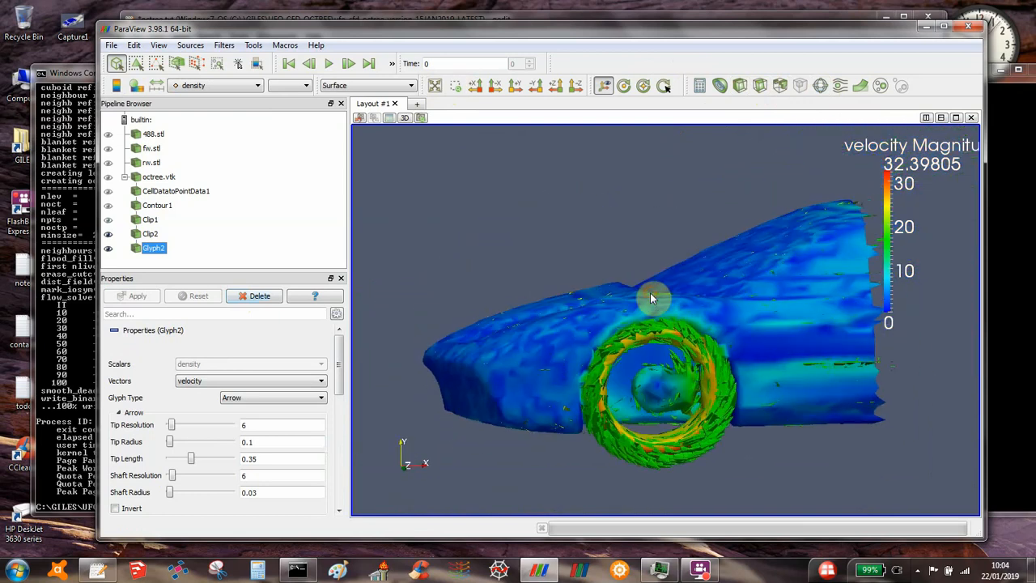
pyautogui.click(455, 86)
pyautogui.moveTo(494, 250); pyautogui.dragTo(813, 498)
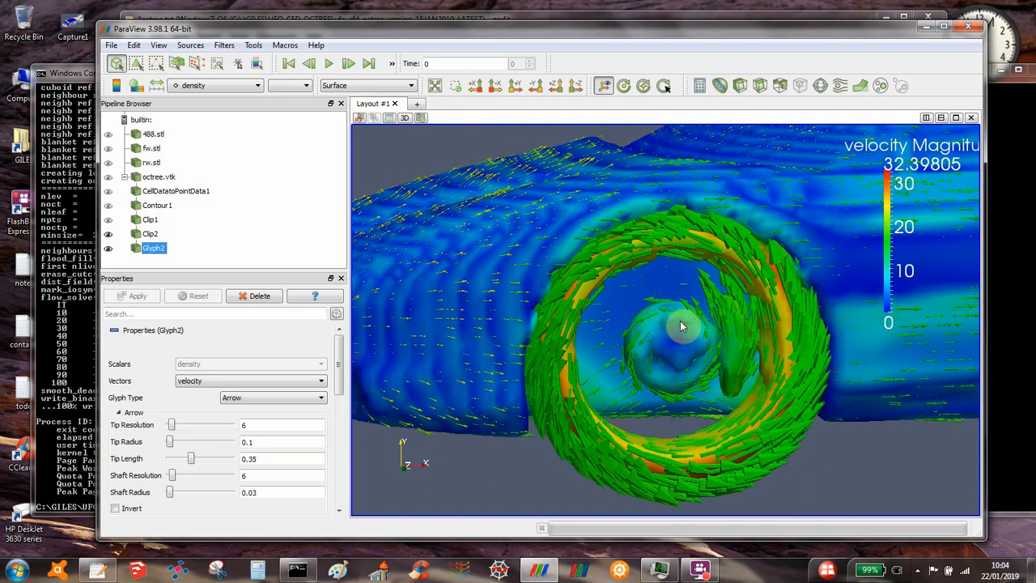
pyautogui.scroll(-5, 663, 270)
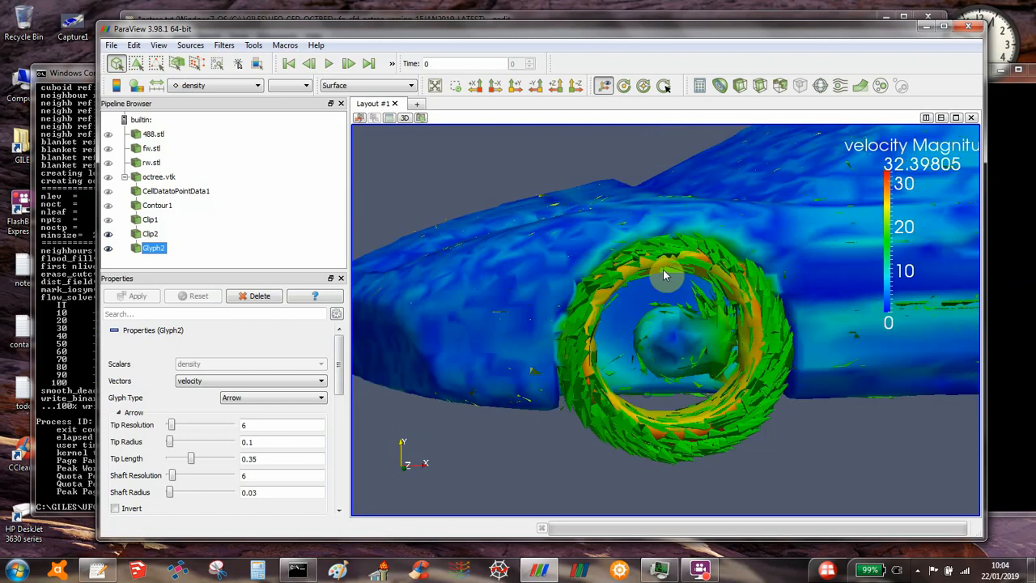
pyautogui.scroll(-3, 681, 204)
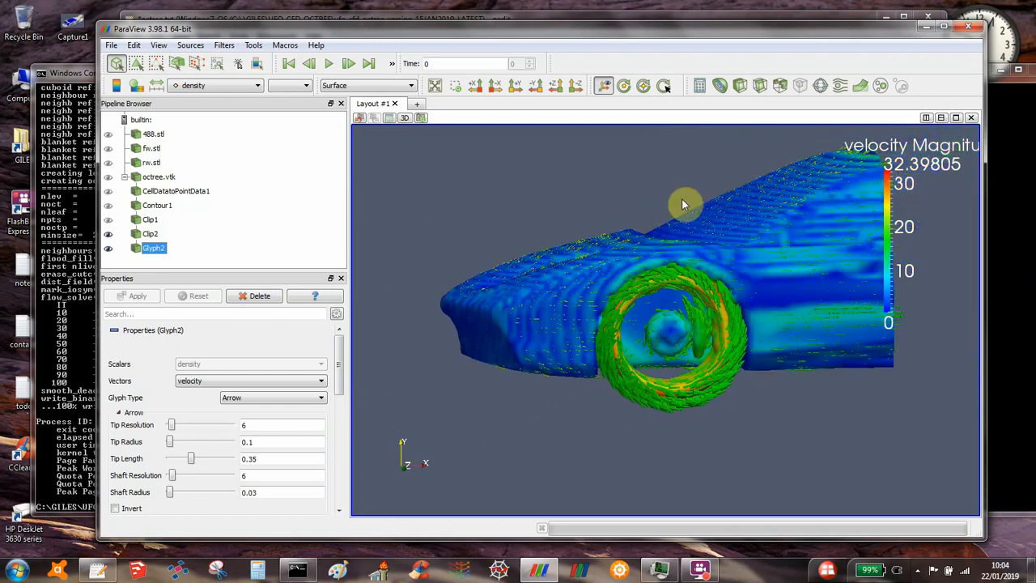
pyautogui.moveTo(690, 200)
pyautogui.mouseDown()
pyautogui.moveTo(722, 218)
pyautogui.moveTo(673, 202)
pyautogui.mouseUp()
pyautogui.scroll(5, 642, 337)
pyautogui.scroll(1, 642, 337)
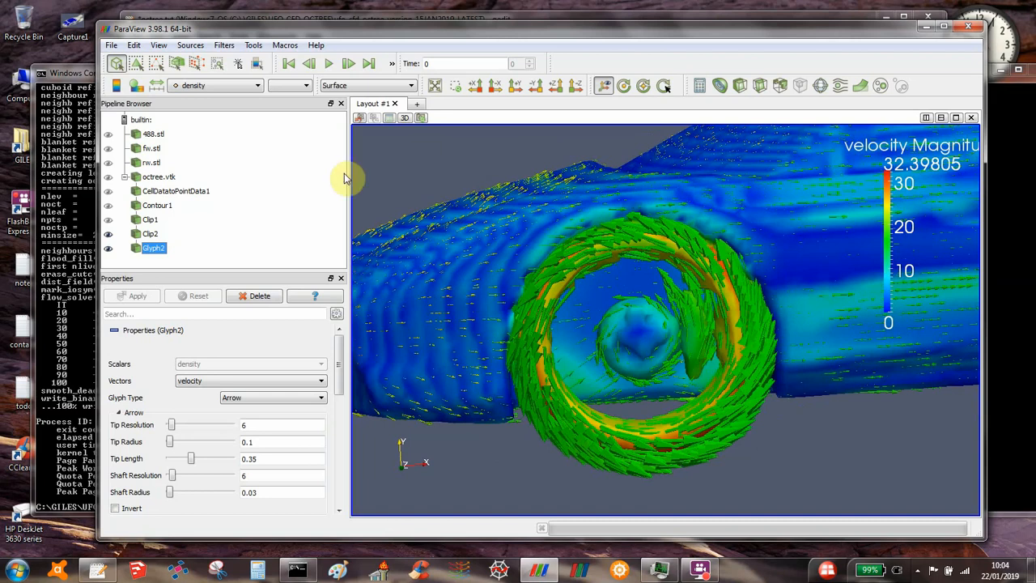
# Step: Color the velocity arrow glyphs with Solid Color instead of density
pyautogui.click(199, 85)
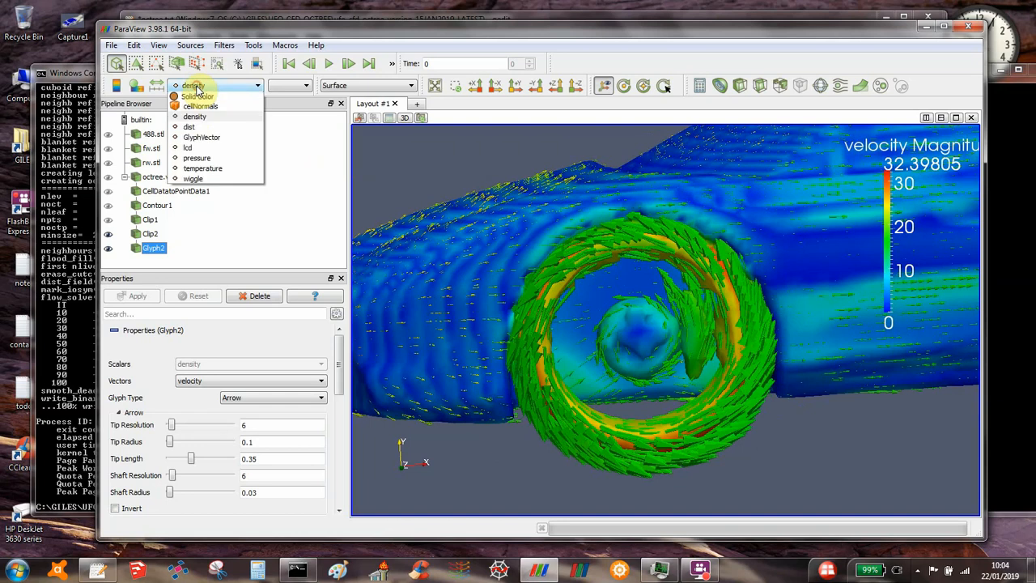
pyautogui.click(195, 96)
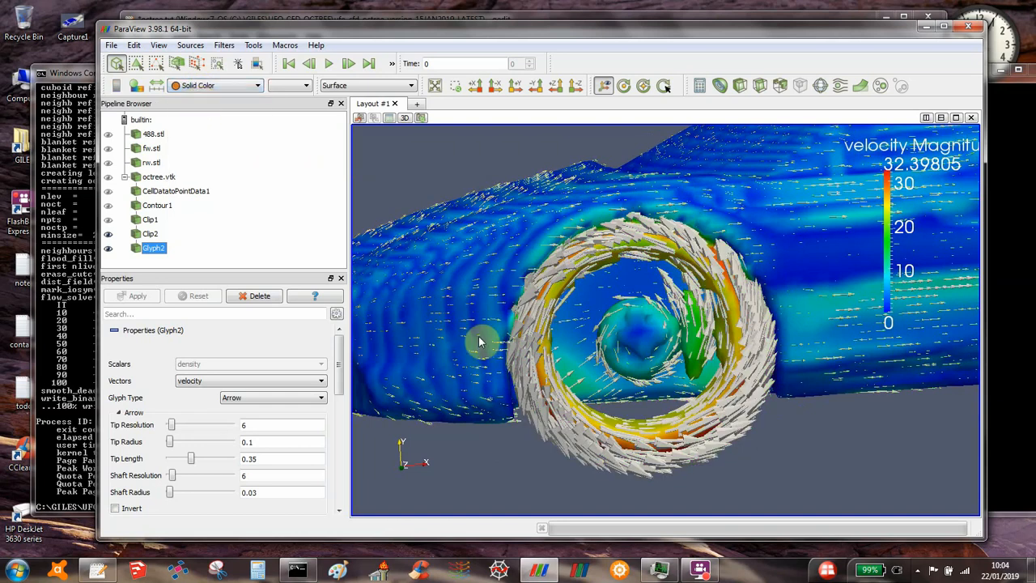